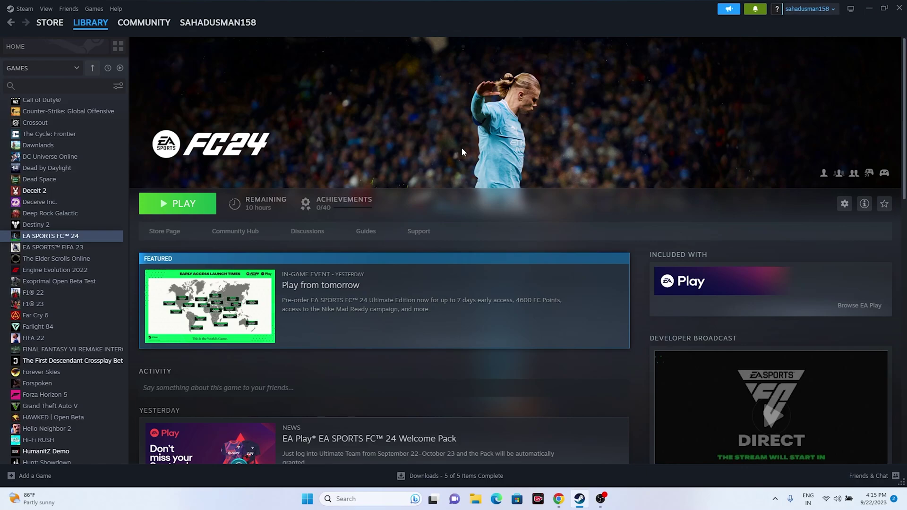
Step: Examine the EA SPORTS FC 24 store page for the EA Play trial, unlock date and pre-purchase editions, and return to the game's library page
{"action": "left_click", "coordinate": [169, 231]}
{"action": "scroll", "coordinate": [840, 166], "scroll_direction": "down", "scroll_amount": 8}
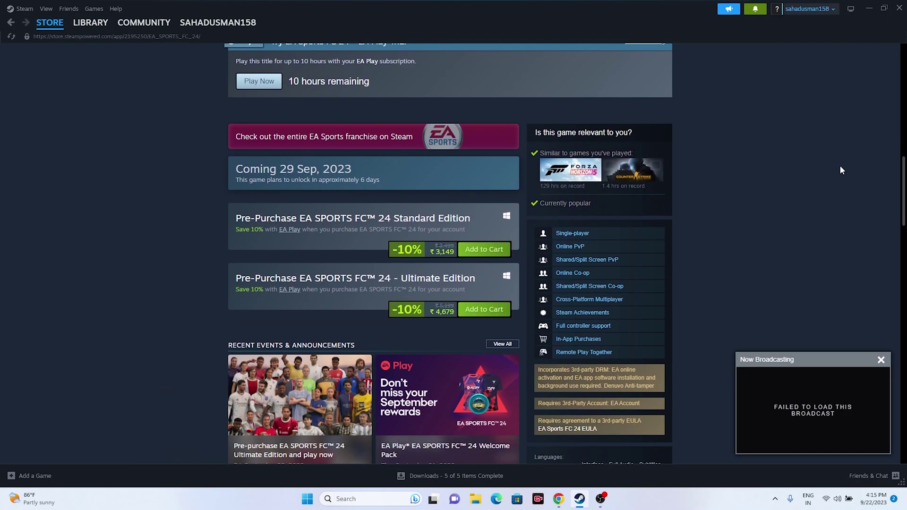
{"action": "scroll", "coordinate": [841, 169], "scroll_direction": "up", "scroll_amount": 5}
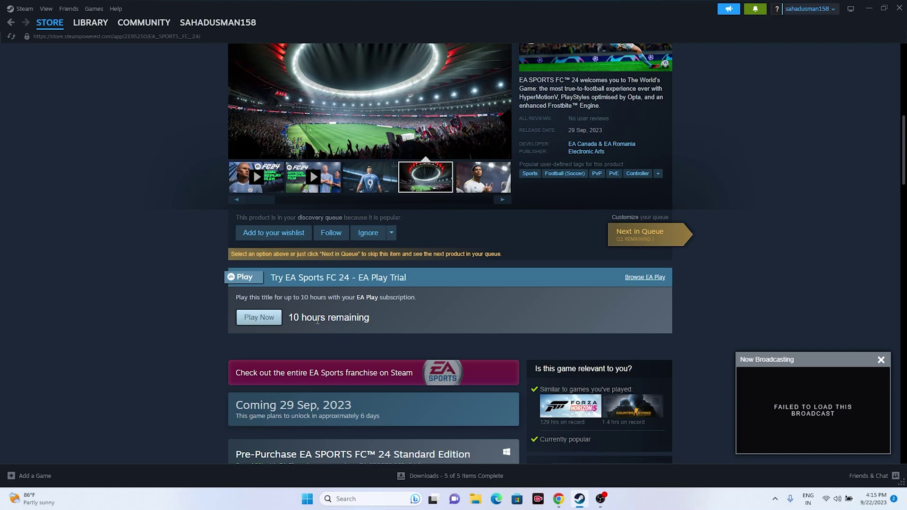
{"action": "scroll", "coordinate": [871, 212], "scroll_direction": "down", "scroll_amount": 4}
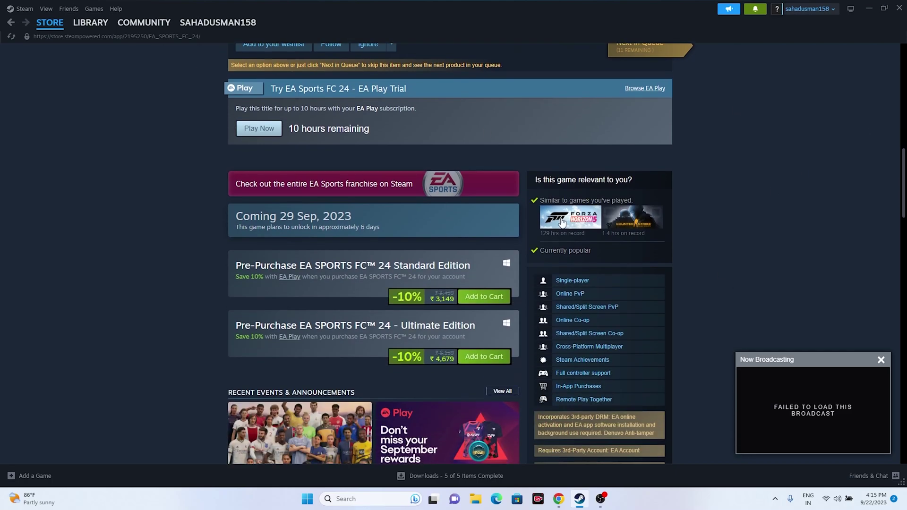
{"action": "scroll", "coordinate": [571, 208], "scroll_direction": "up", "scroll_amount": 2}
{"action": "scroll", "coordinate": [855, 211], "scroll_direction": "up", "scroll_amount": 1}
{"action": "scroll", "coordinate": [855, 210], "scroll_direction": "down", "scroll_amount": 1}
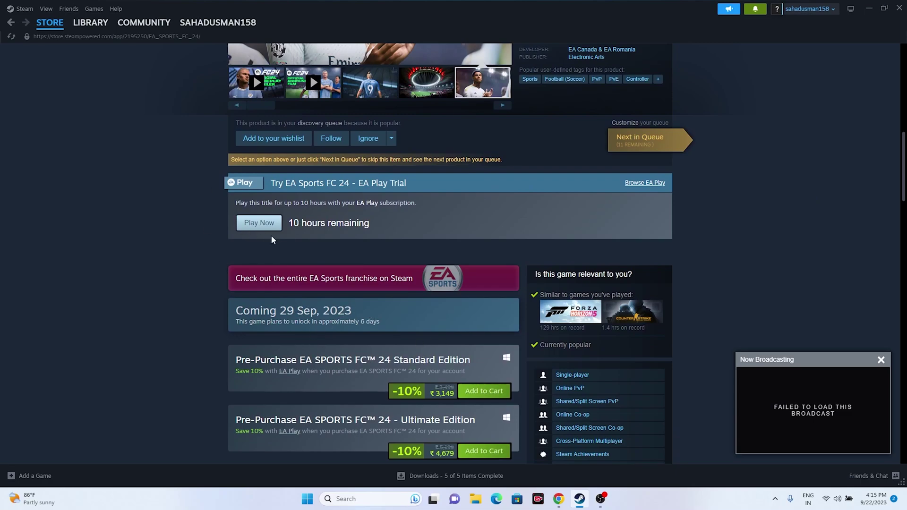
{"action": "scroll", "coordinate": [807, 242], "scroll_direction": "down", "scroll_amount": 1}
{"action": "scroll", "coordinate": [806, 242], "scroll_direction": "up", "scroll_amount": 1}
{"action": "scroll", "coordinate": [806, 242], "scroll_direction": "up", "scroll_amount": 3}
{"action": "scroll", "coordinate": [806, 246], "scroll_direction": "down", "scroll_amount": 3}
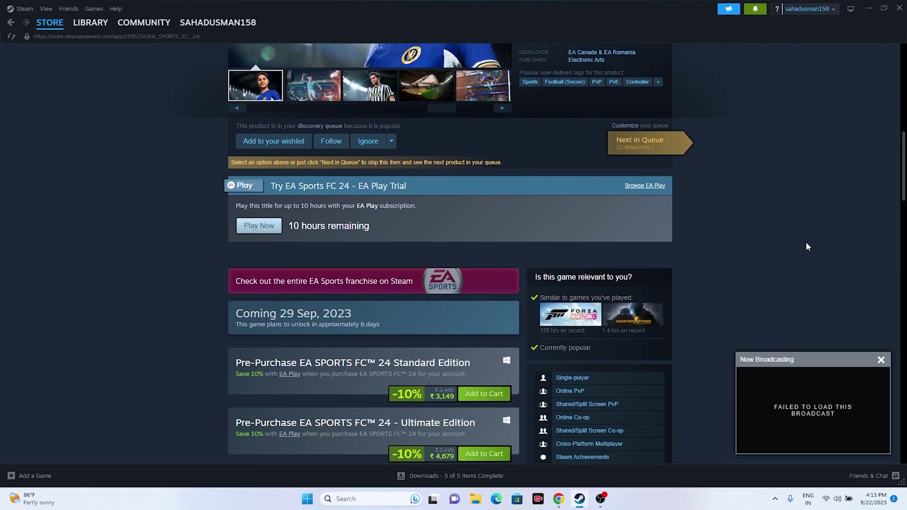
{"action": "scroll", "coordinate": [804, 246], "scroll_direction": "up", "scroll_amount": 2}
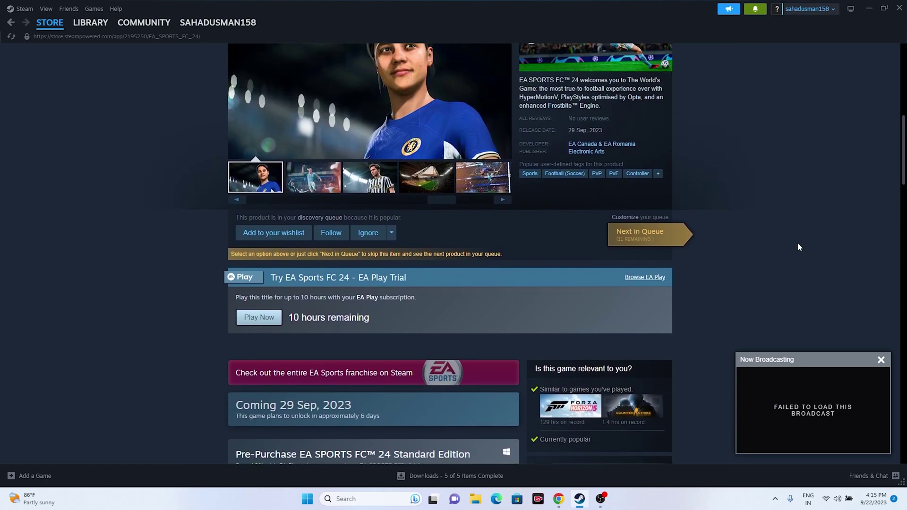
{"action": "left_click", "coordinate": [90, 22]}
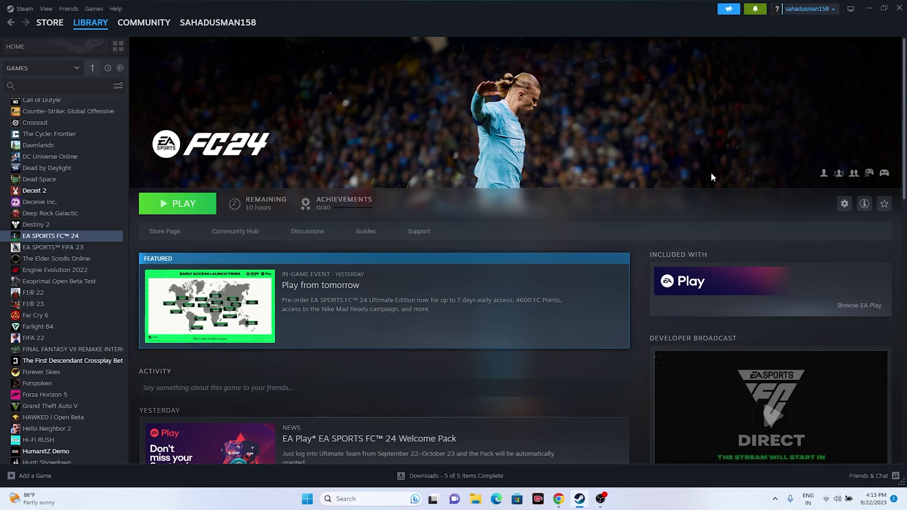
Step: Bring up the Windows power options containing Restart and dismiss them without choosing one
{"action": "left_click", "coordinate": [307, 499]}
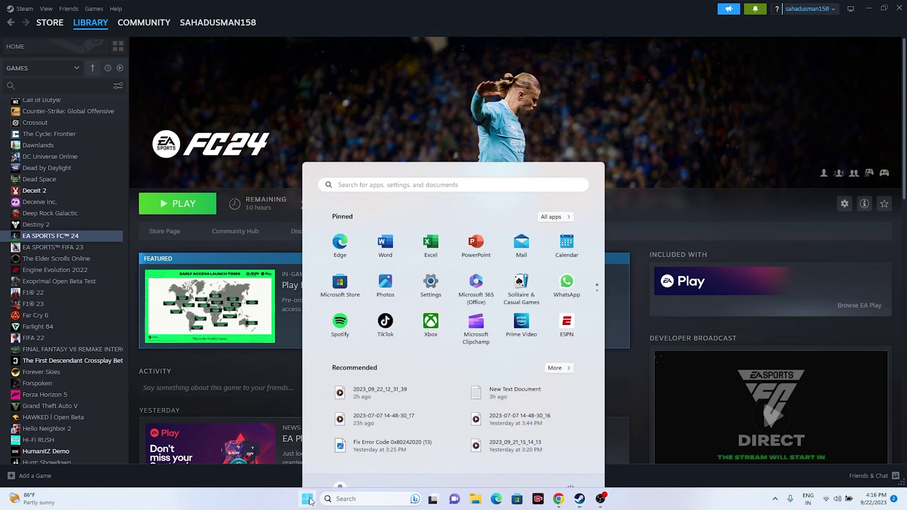
{"action": "left_click", "coordinate": [571, 476]}
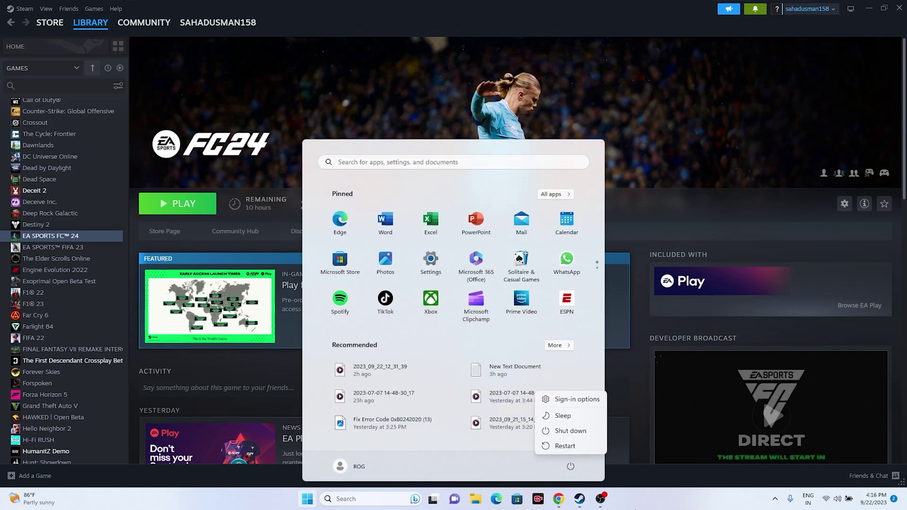
{"action": "left_click", "coordinate": [638, 509]}
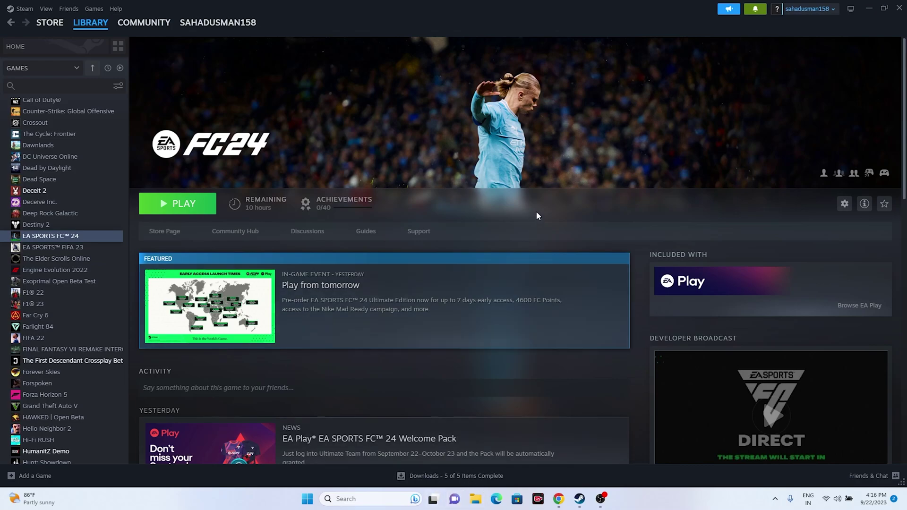
Step: Browse to the EA SPORTS FC 24 installation folder from the game's Installed Files properties and minimize Steam
{"action": "right_click", "coordinate": [54, 239]}
{"action": "left_click", "coordinate": [79, 310]}
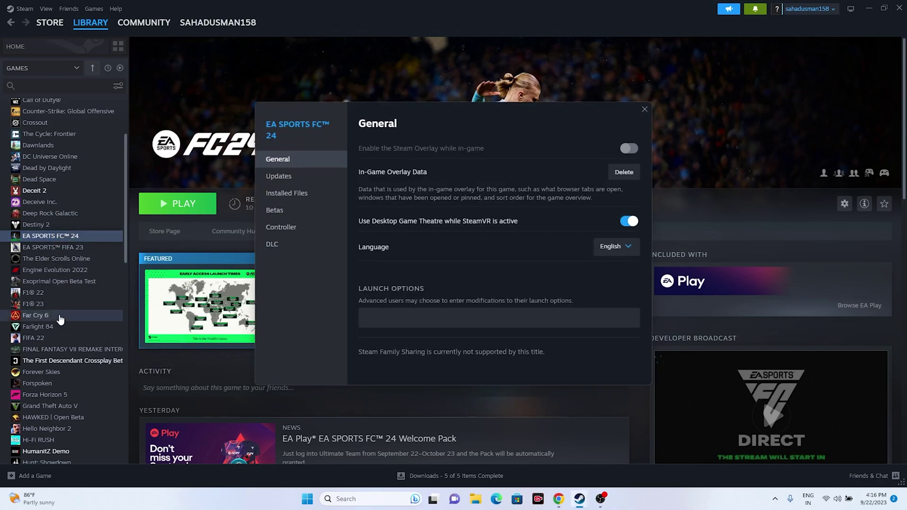
{"action": "left_click", "coordinate": [284, 194]}
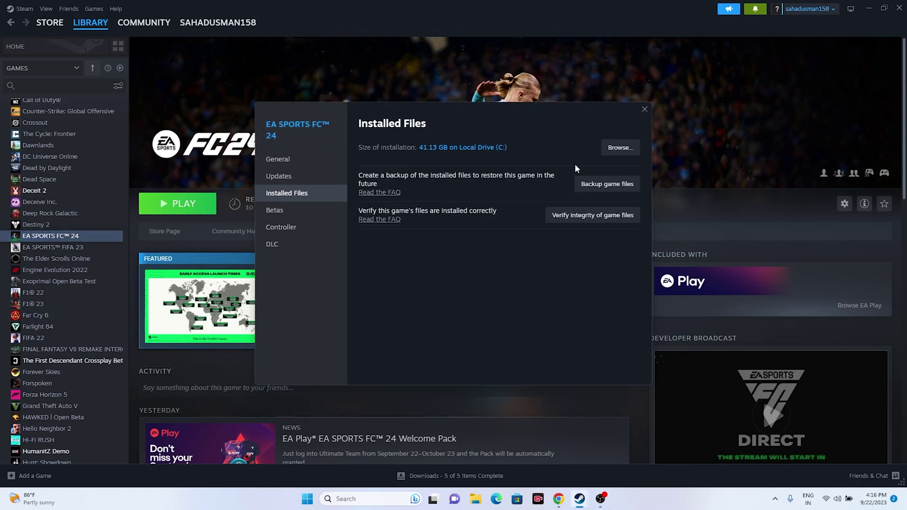
{"action": "left_click", "coordinate": [618, 151]}
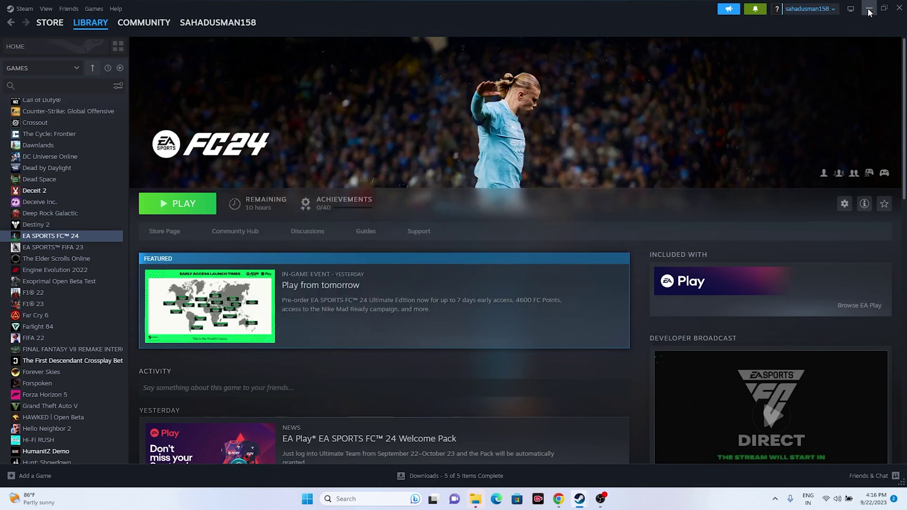
{"action": "left_click", "coordinate": [868, 8]}
{"action": "left_click", "coordinate": [692, 106]}
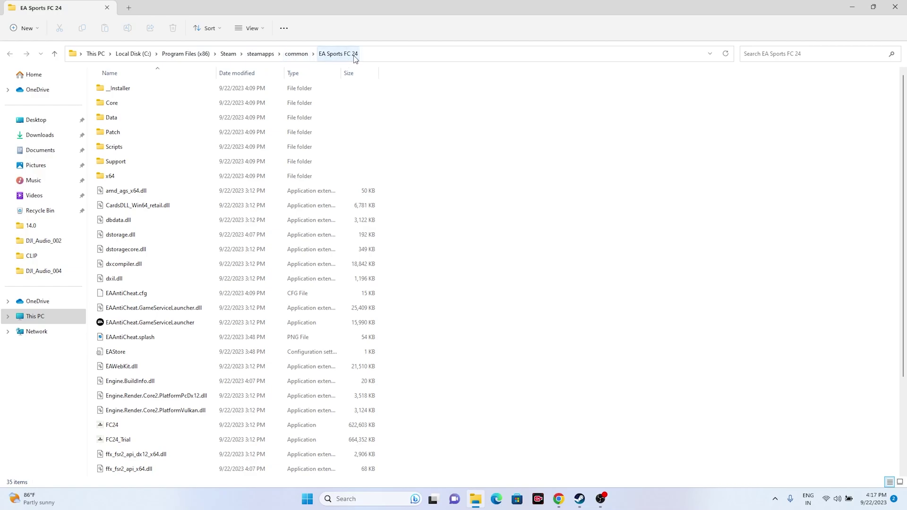
Step: Set the FC24 application to run as an administrator in its compatibility properties and apply the change
{"action": "scroll", "coordinate": [686, 240], "scroll_direction": "down", "scroll_amount": 3}
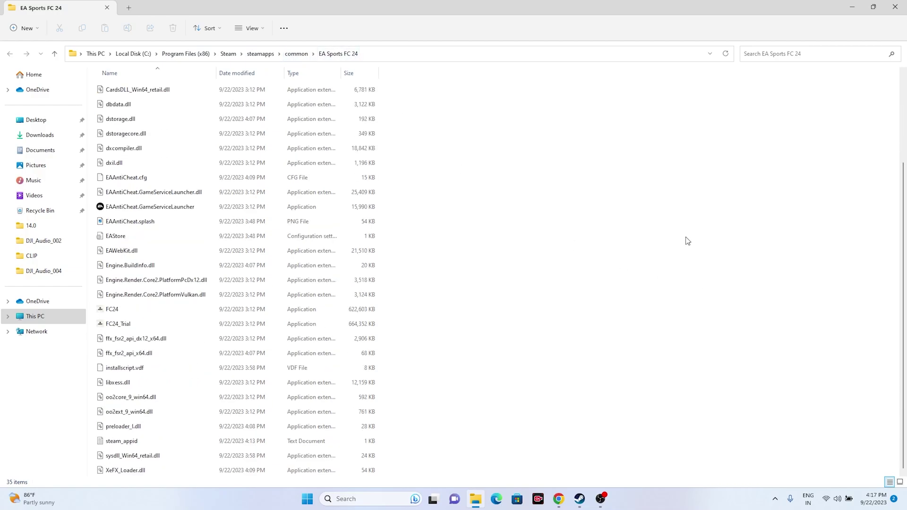
{"action": "left_click", "coordinate": [122, 313]}
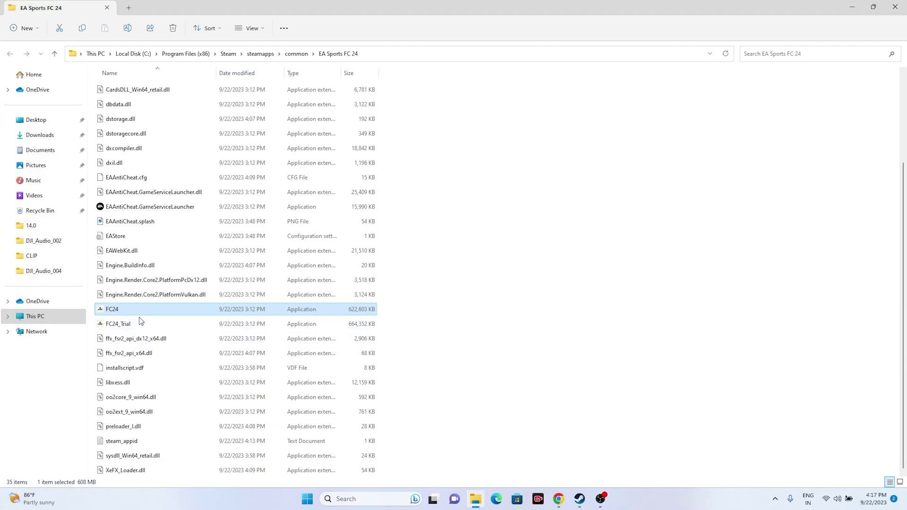
{"action": "right_click", "coordinate": [246, 314]}
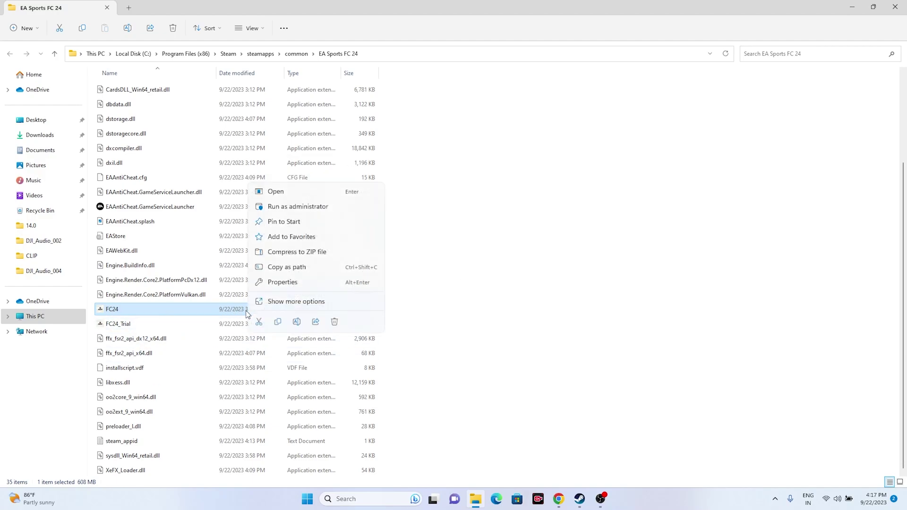
{"action": "left_click", "coordinate": [297, 302]}
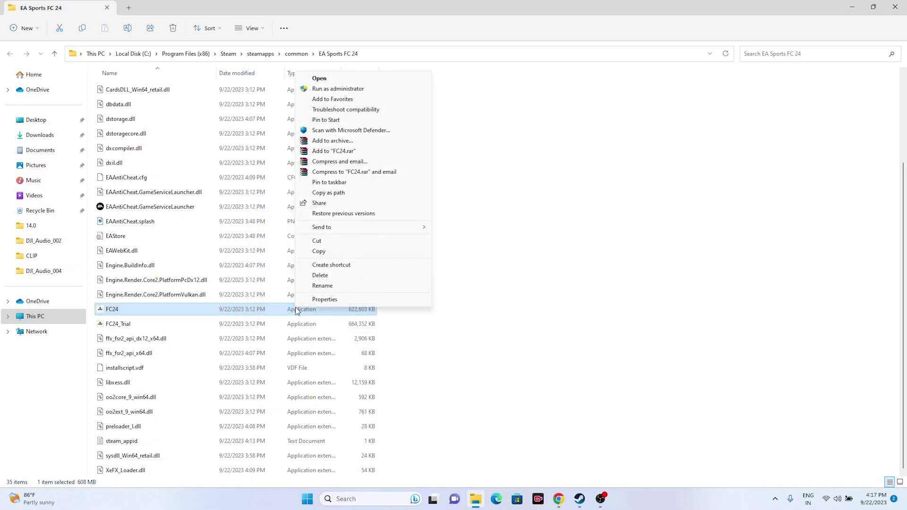
{"action": "left_click", "coordinate": [327, 302]}
{"action": "left_click", "coordinate": [376, 247]}
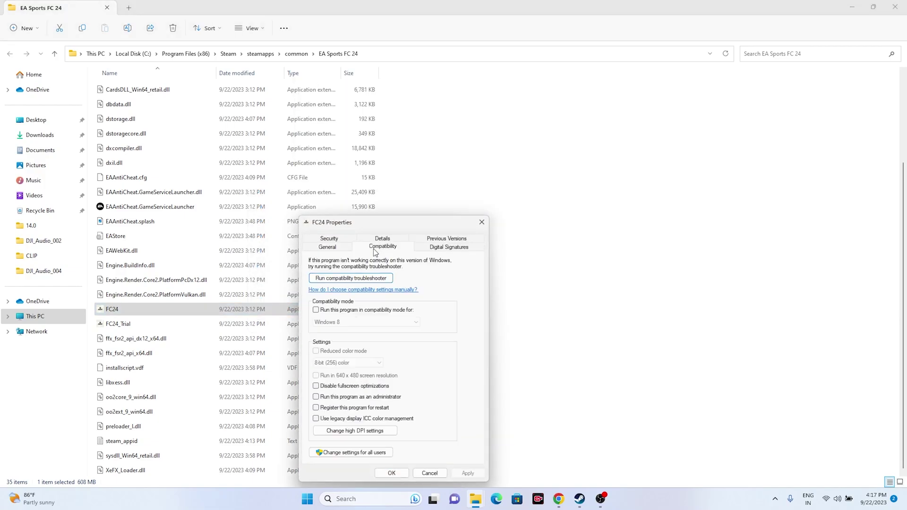
{"action": "left_click", "coordinate": [316, 397]}
{"action": "left_click", "coordinate": [468, 473]}
{"action": "left_click", "coordinate": [391, 474]}
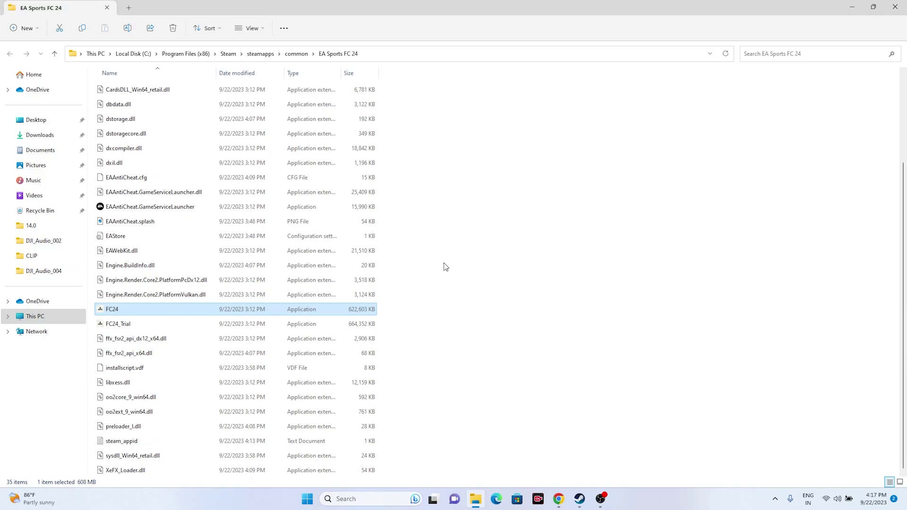
Step: Enable compatibility mode for the FC24 application, choose Windows 8 as the version, and apply the change
{"action": "right_click", "coordinate": [226, 310]}
{"action": "left_click", "coordinate": [283, 303]}
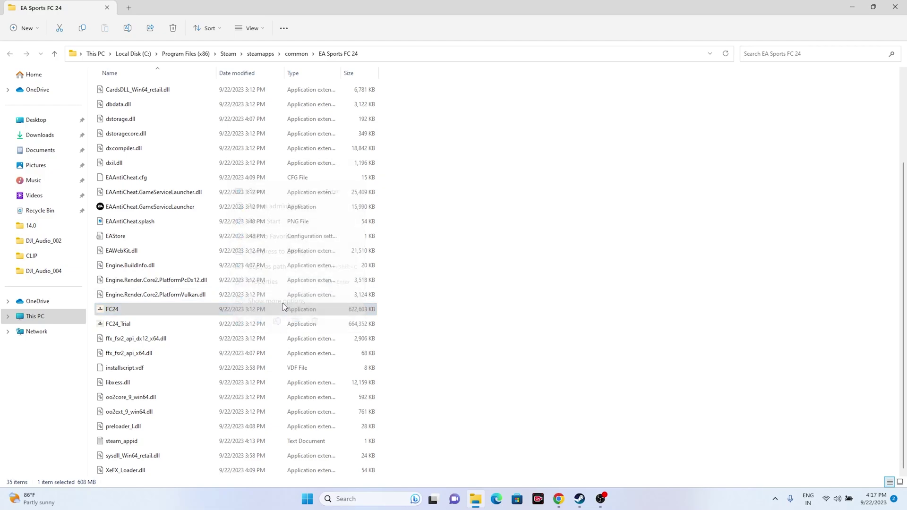
{"action": "left_click", "coordinate": [325, 297]}
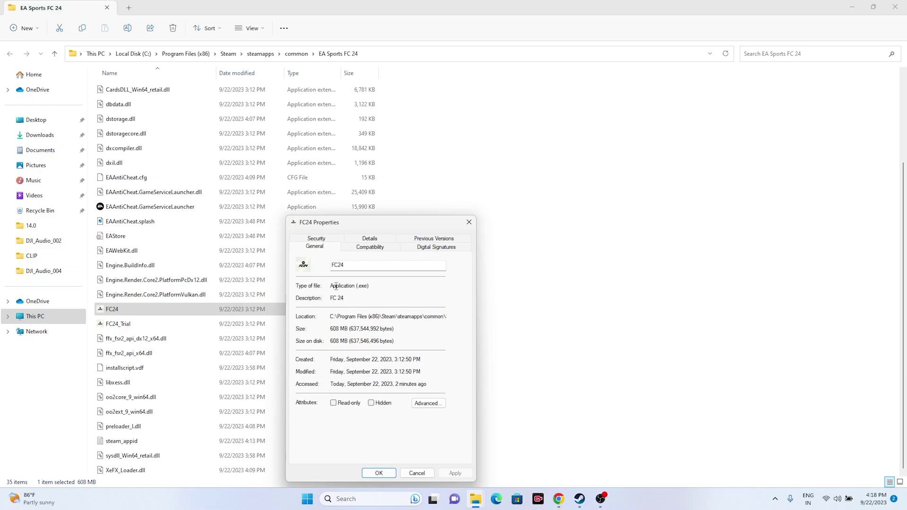
{"action": "left_click", "coordinate": [352, 250]}
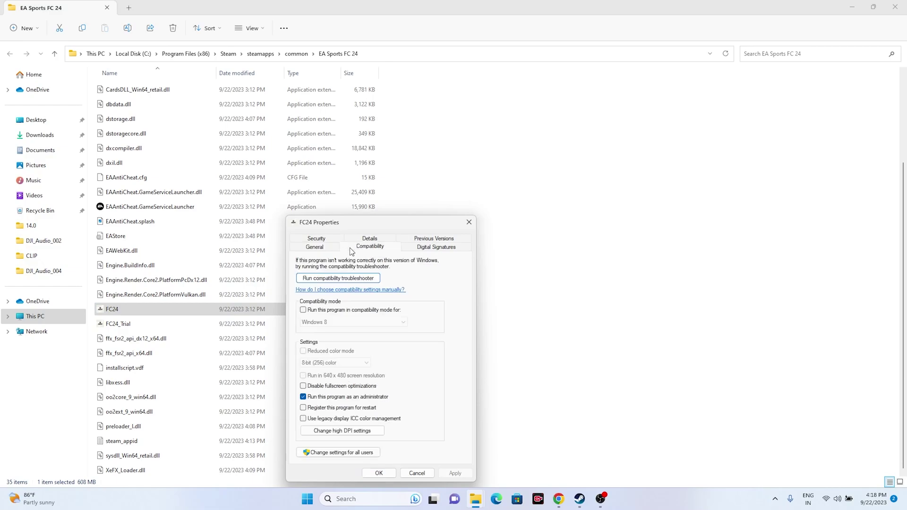
{"action": "left_click", "coordinate": [303, 311]}
{"action": "left_click", "coordinate": [390, 321]}
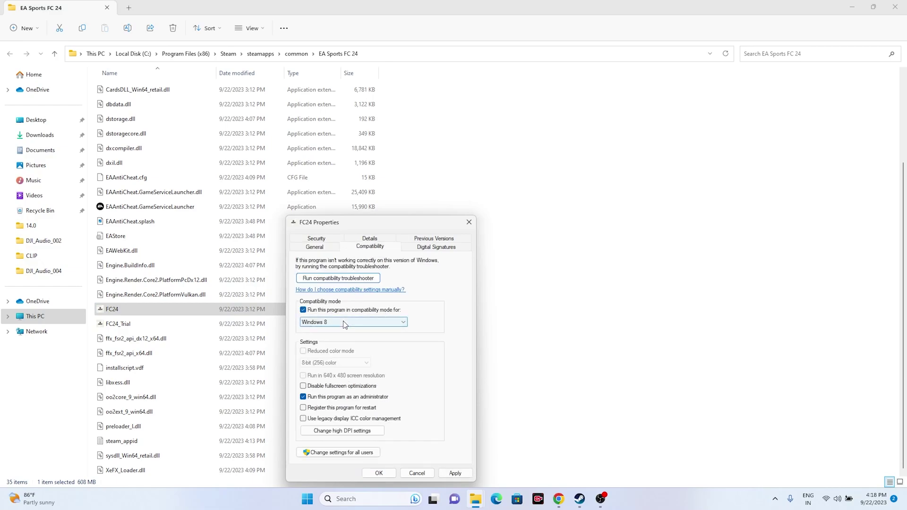
{"action": "left_click", "coordinate": [333, 349]}
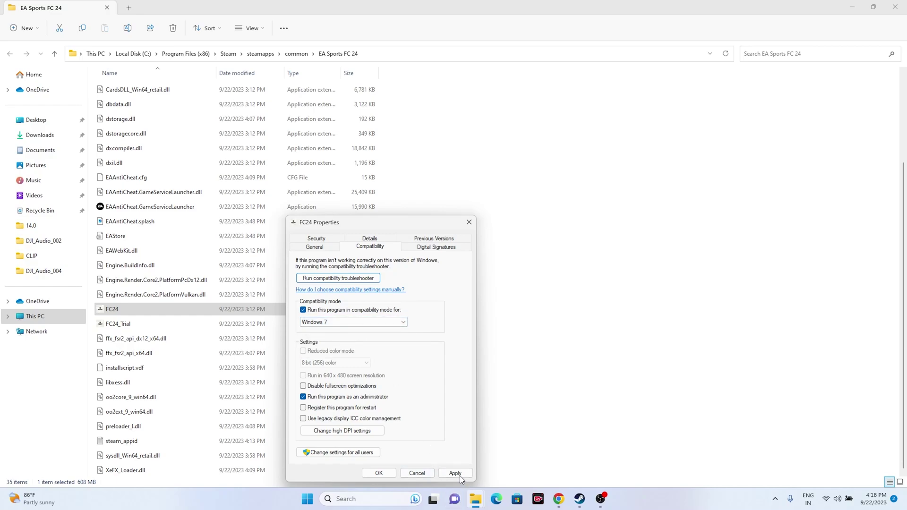
{"action": "left_click", "coordinate": [326, 322]}
{"action": "left_click", "coordinate": [328, 356]}
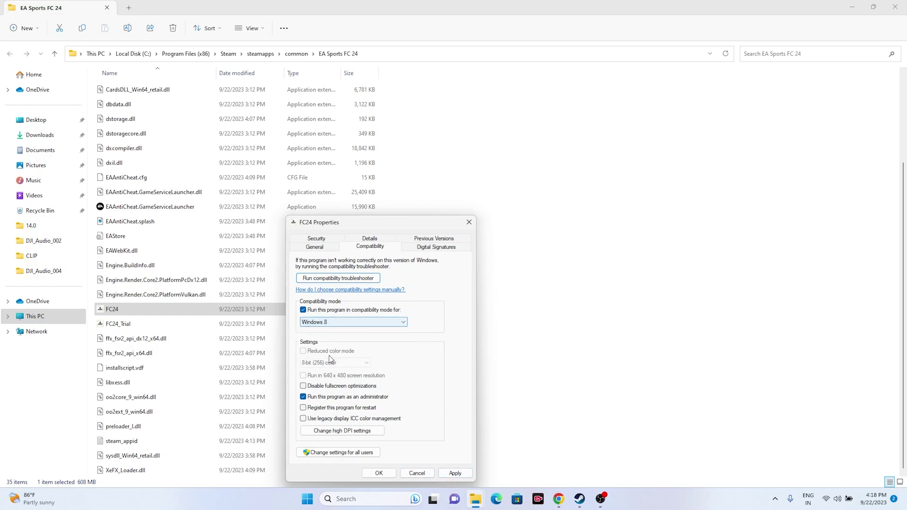
{"action": "left_click", "coordinate": [455, 473]}
{"action": "left_click", "coordinate": [380, 474]}
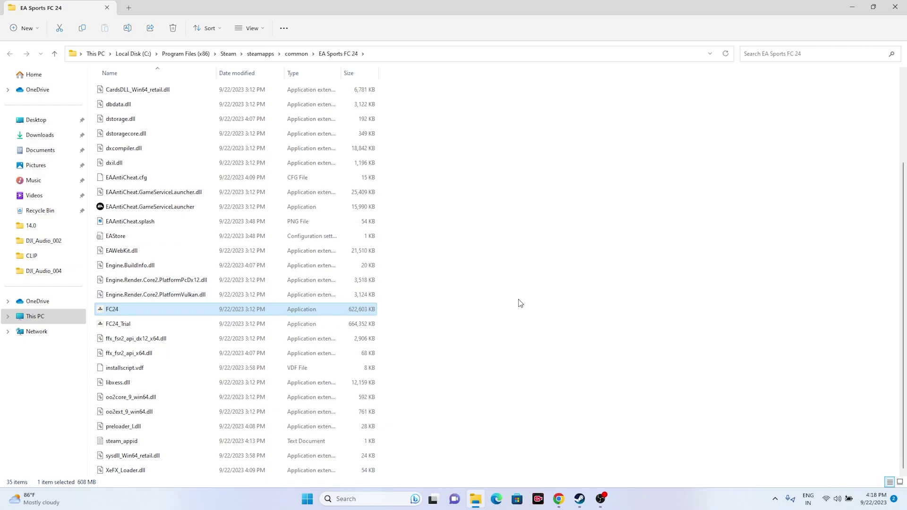
Step: Close the game folder and the EA SPORTS FC 24 properties window, and minimize Steam to the desktop
{"action": "left_click", "coordinate": [895, 7]}
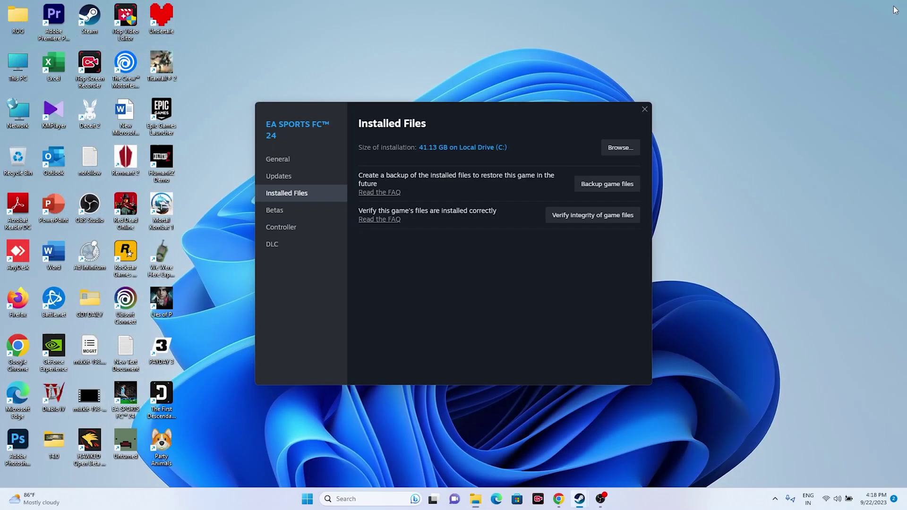
{"action": "left_click", "coordinate": [645, 113]}
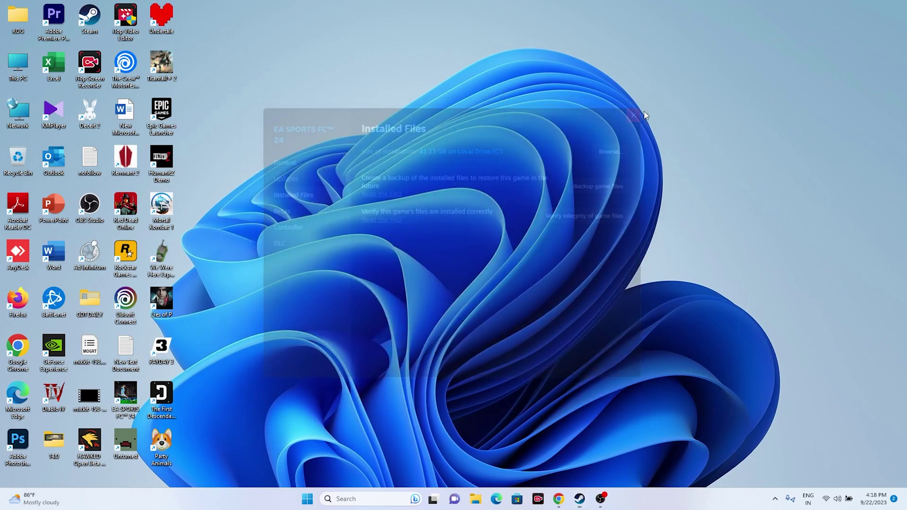
{"action": "left_click", "coordinate": [579, 499]}
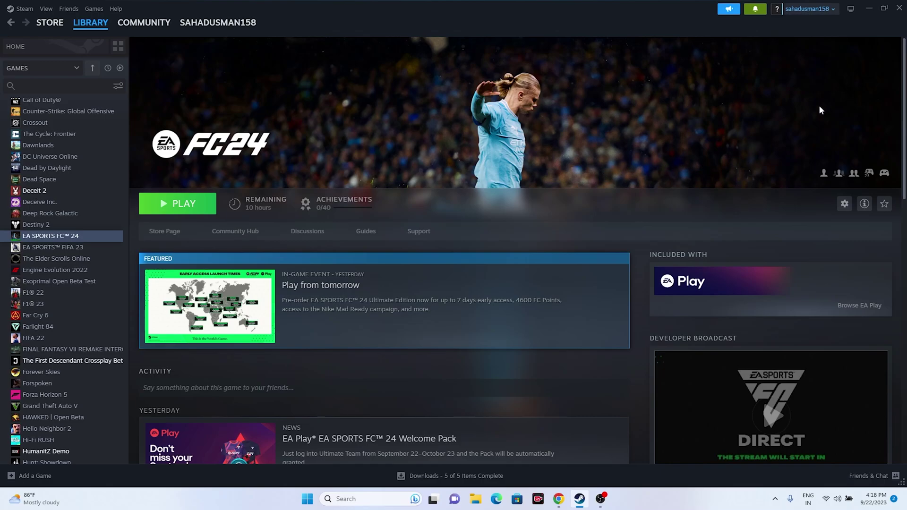
{"action": "left_click", "coordinate": [874, 8]}
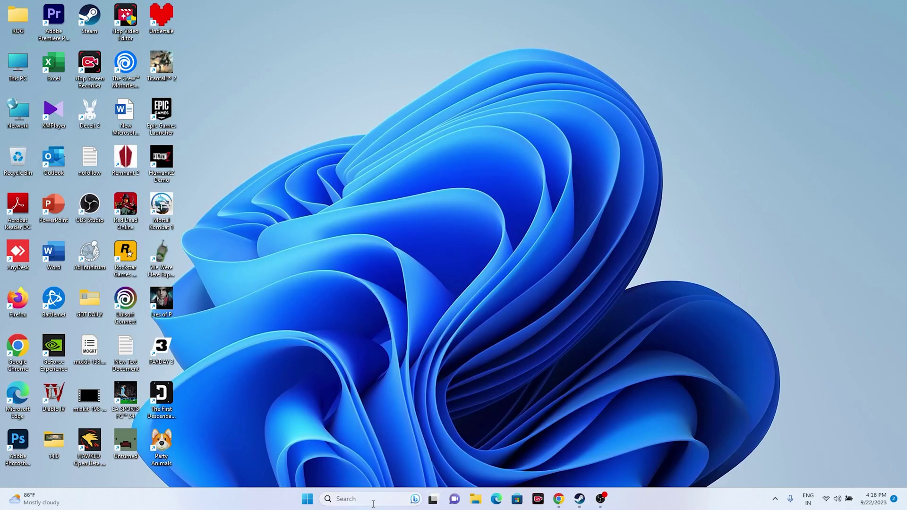
Step: Switch to Windows Settings, synchronize the clock in Date & time, and return to the Time & language overview
{"action": "left_click", "coordinate": [372, 502]}
{"action": "left_click", "coordinate": [364, 416]}
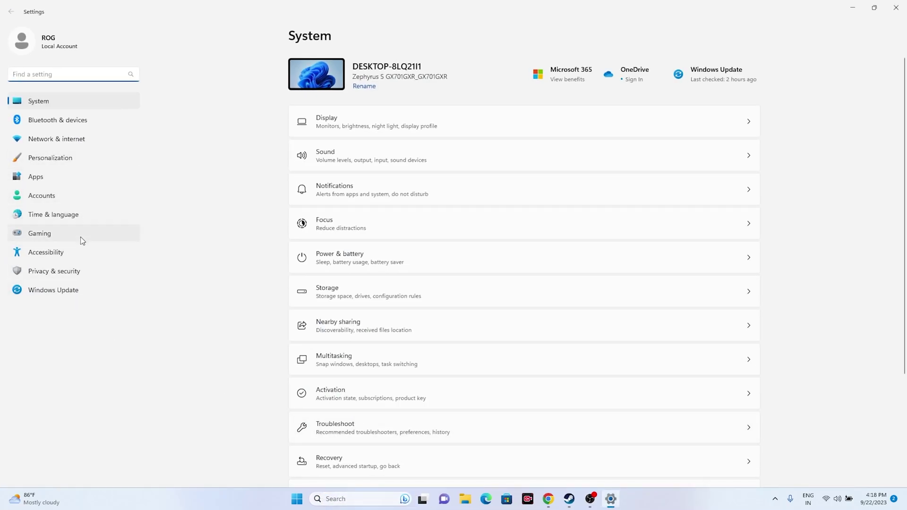
{"action": "left_click", "coordinate": [58, 214]}
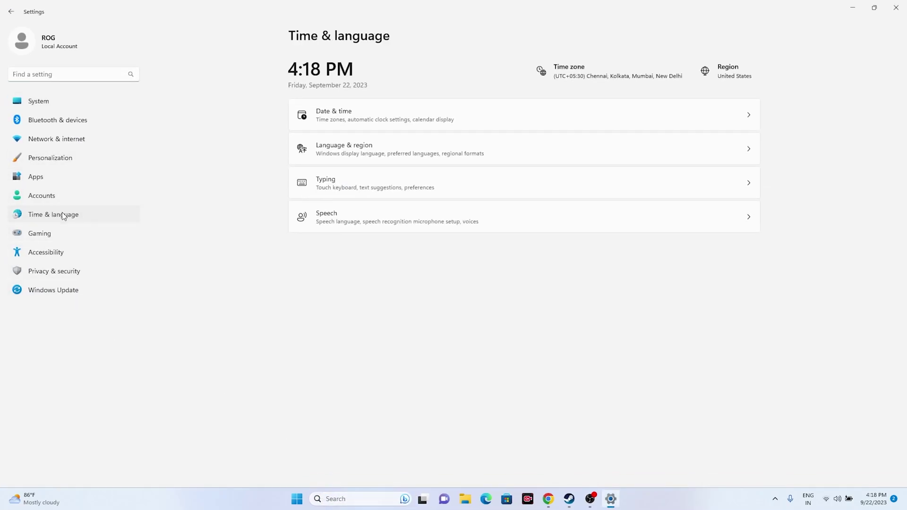
{"action": "left_click", "coordinate": [344, 115]}
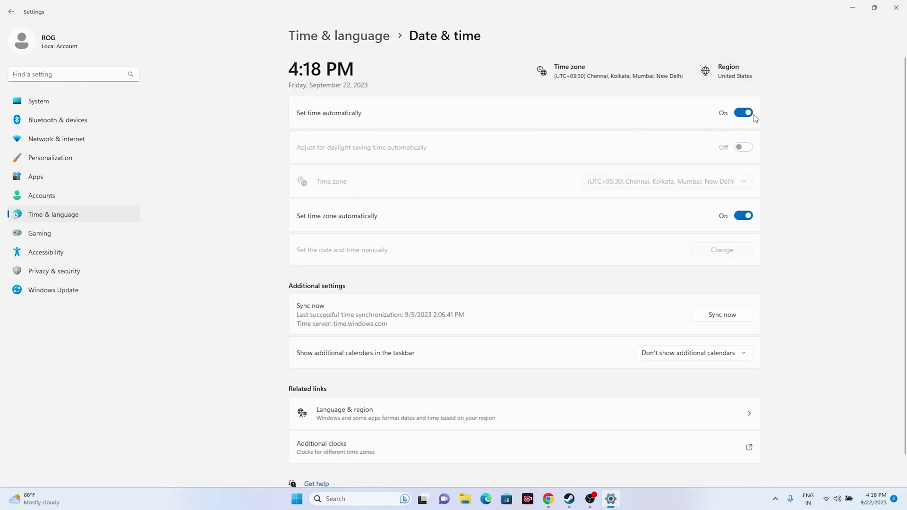
{"action": "left_click", "coordinate": [726, 317]}
{"action": "left_click", "coordinate": [6, 17]}
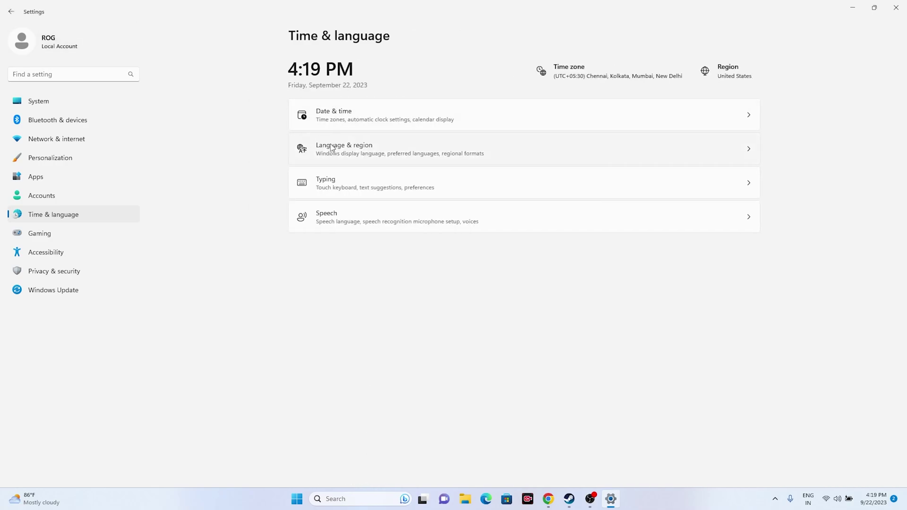
Step: Check the available country or region options in the Language & region settings, and close Windows Settings
{"action": "left_click", "coordinate": [332, 149]}
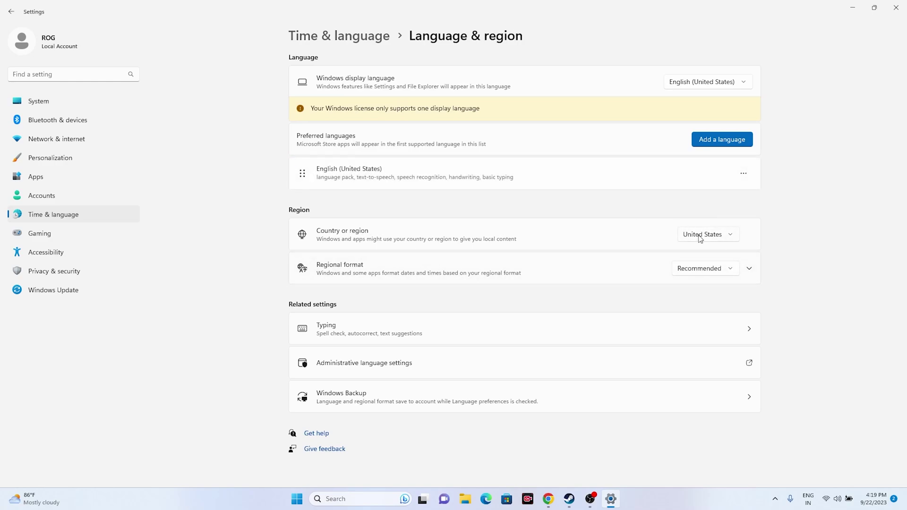
{"action": "left_click", "coordinate": [732, 236]}
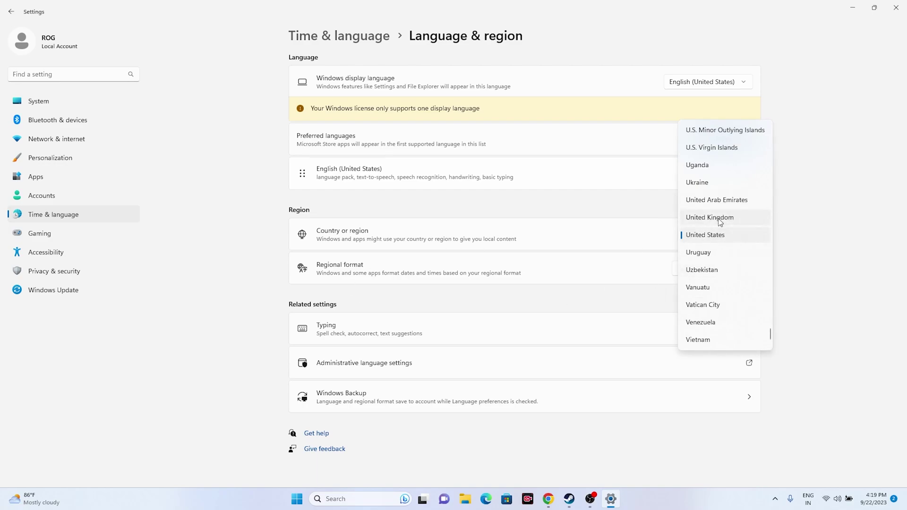
{"action": "left_click", "coordinate": [853, 213]}
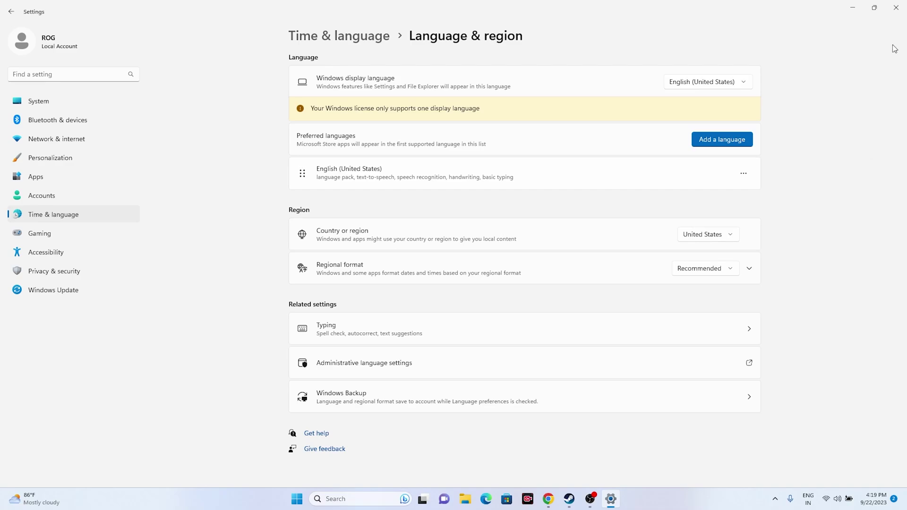
{"action": "left_click", "coordinate": [898, 11]}
Step: Switch to File Explorer and open the My Games folder in Documents to look for the game's folder
{"action": "left_click", "coordinate": [580, 499]}
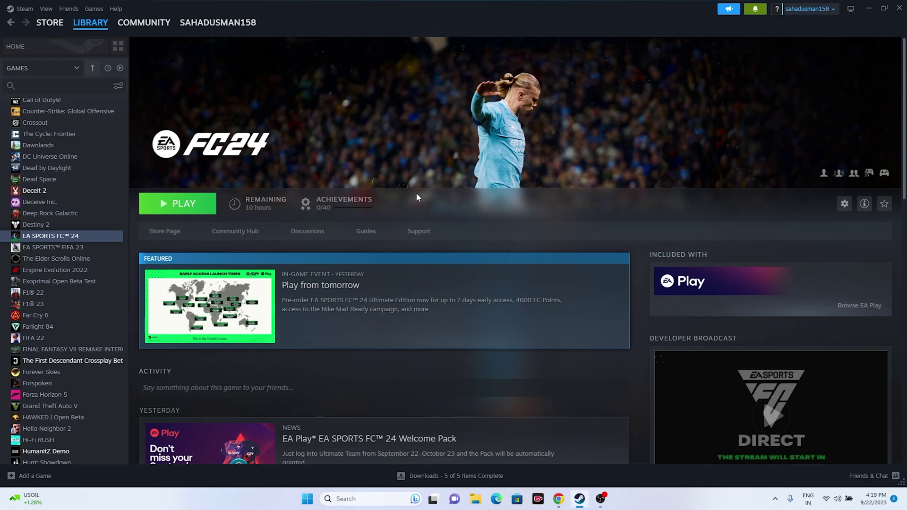
{"action": "left_click", "coordinate": [476, 500]}
{"action": "left_click", "coordinate": [47, 316]}
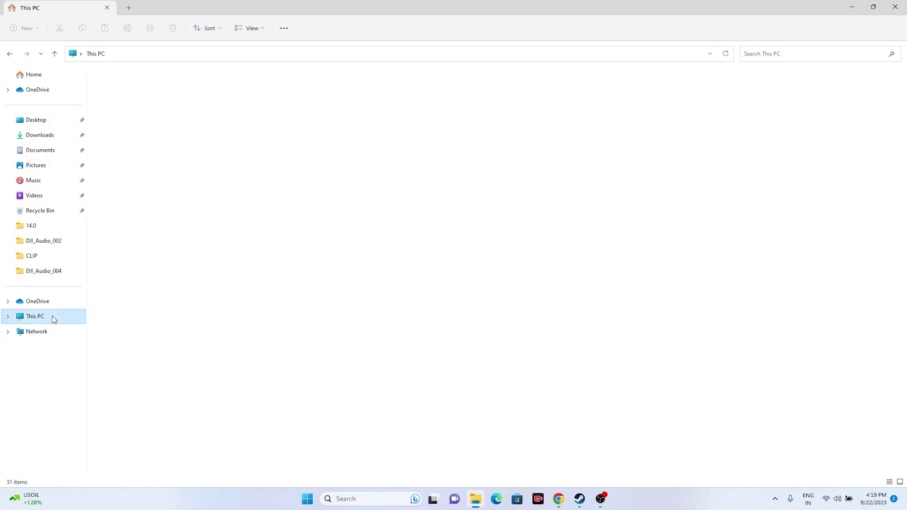
{"action": "left_click", "coordinate": [42, 155]}
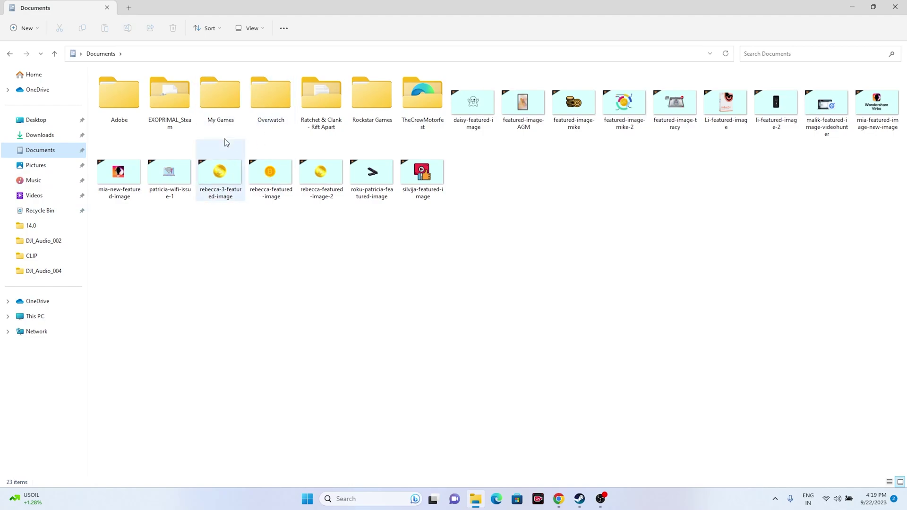
{"action": "double_click", "coordinate": [222, 118]}
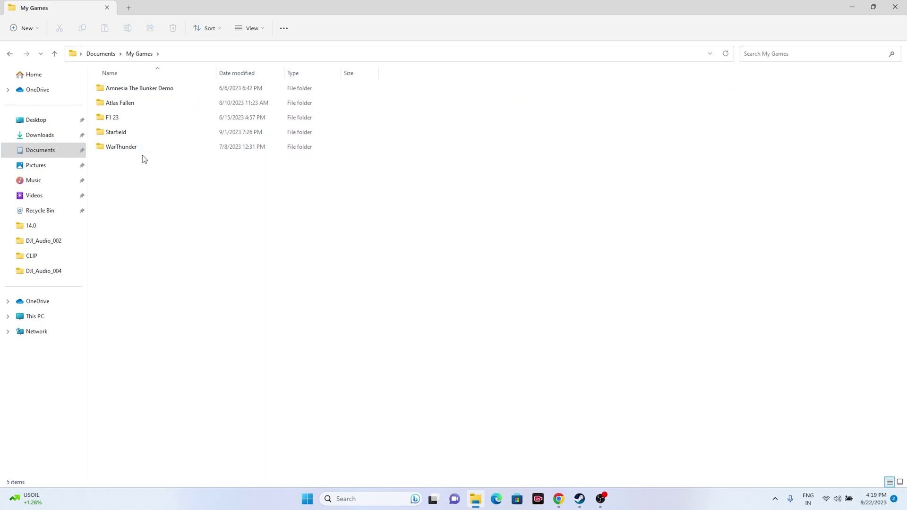
Step: Close the My Games folder window and minimize Steam to return to the desktop
{"action": "left_click", "coordinate": [579, 501]}
{"action": "left_click", "coordinate": [579, 501]}
{"action": "left_click", "coordinate": [895, 7]}
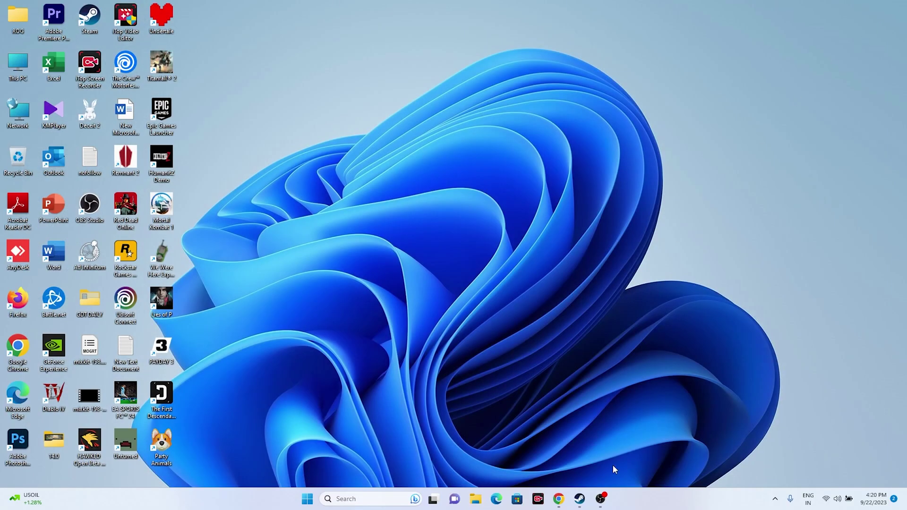
{"action": "left_click", "coordinate": [579, 499]}
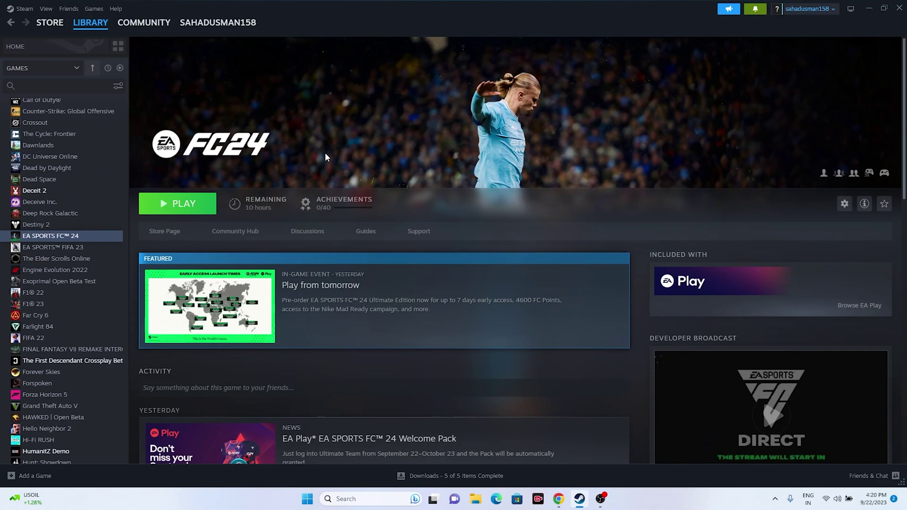
{"action": "left_click", "coordinate": [870, 9]}
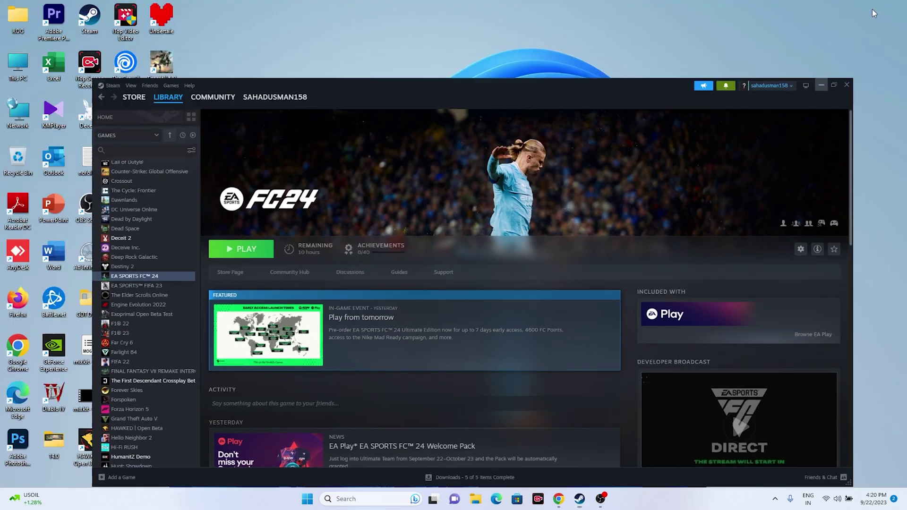
Step: Open Control Panel and go to the list of apps allowed through Windows Defender Firewall
{"action": "left_click", "coordinate": [362, 500]}
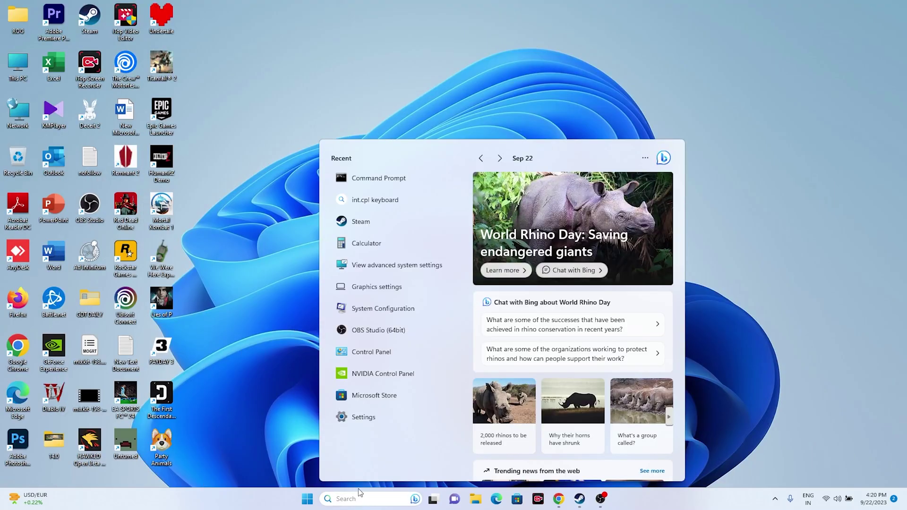
{"action": "left_click", "coordinate": [395, 353]}
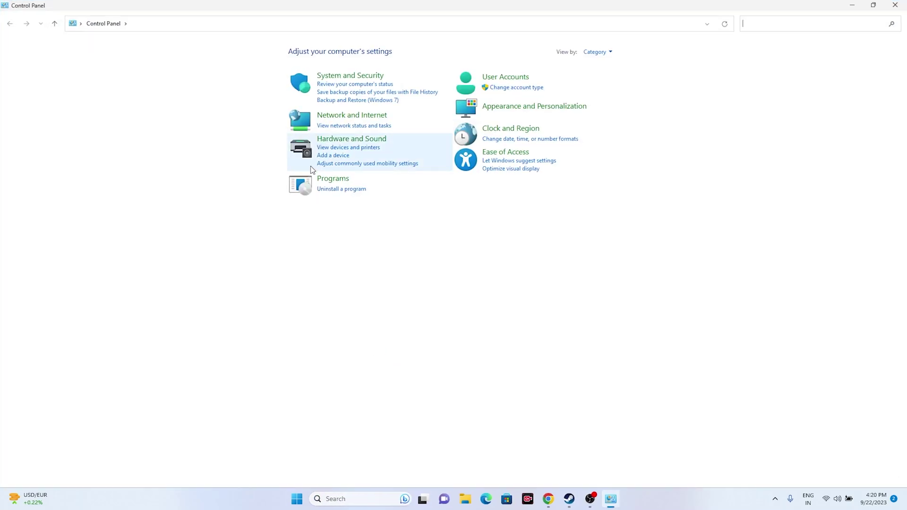
{"action": "left_click", "coordinate": [345, 78]}
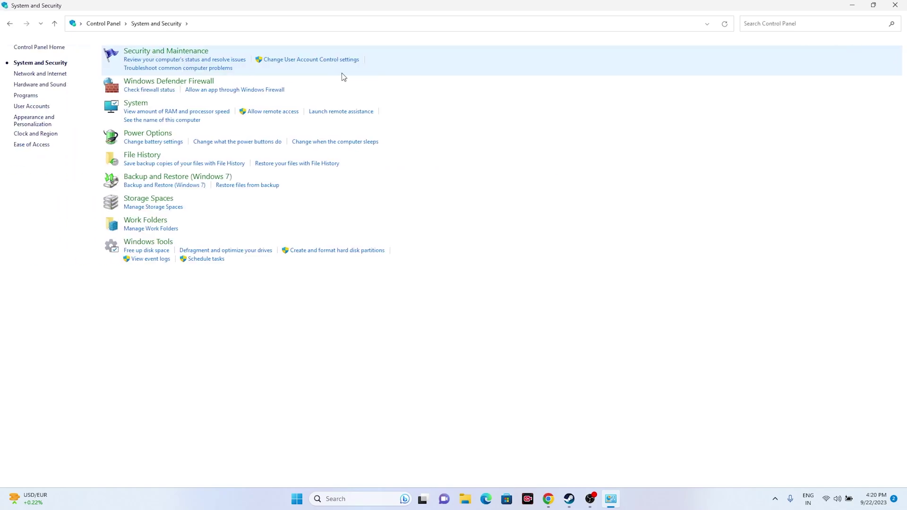
{"action": "left_click", "coordinate": [157, 81]}
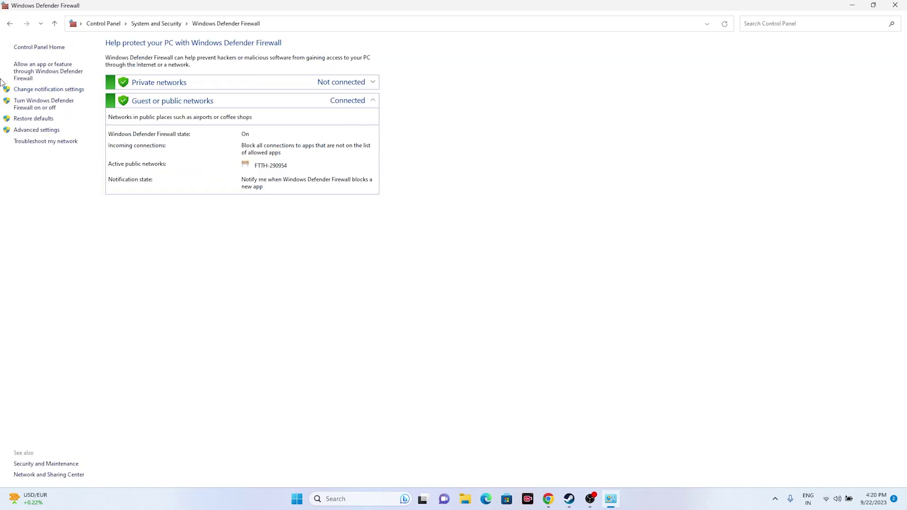
{"action": "left_click", "coordinate": [26, 75]}
Step: Examine the allowed apps and features list for an EA SPORTS FC 24 entry
{"action": "scroll", "coordinate": [435, 162], "scroll_direction": "down", "scroll_amount": 4}
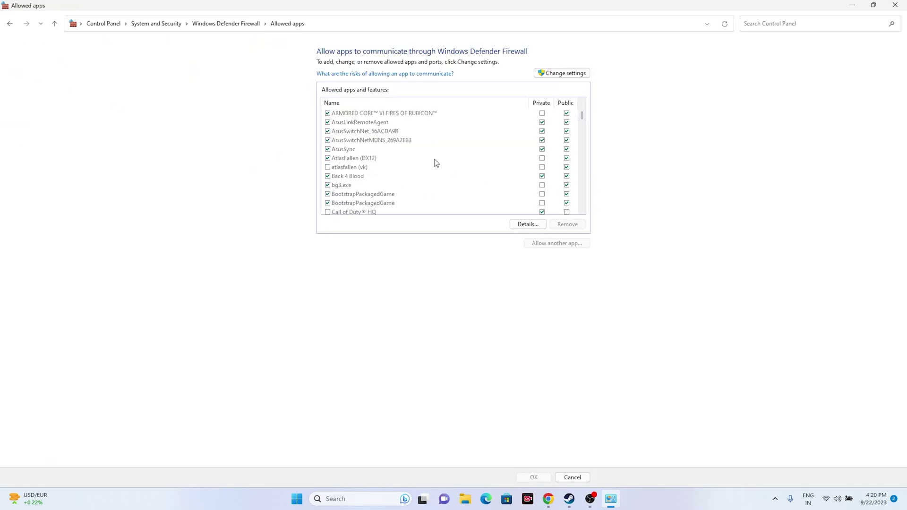
{"action": "scroll", "coordinate": [435, 162], "scroll_direction": "up", "scroll_amount": 1}
{"action": "scroll", "coordinate": [435, 162], "scroll_direction": "up", "scroll_amount": 1}
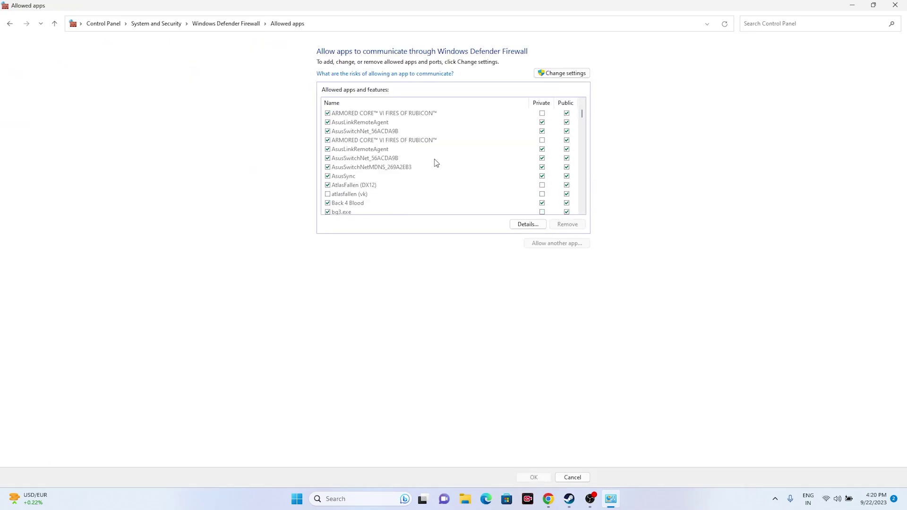
{"action": "scroll", "coordinate": [435, 162], "scroll_direction": "down", "scroll_amount": 6}
{"action": "scroll", "coordinate": [436, 162], "scroll_direction": "down", "scroll_amount": 1}
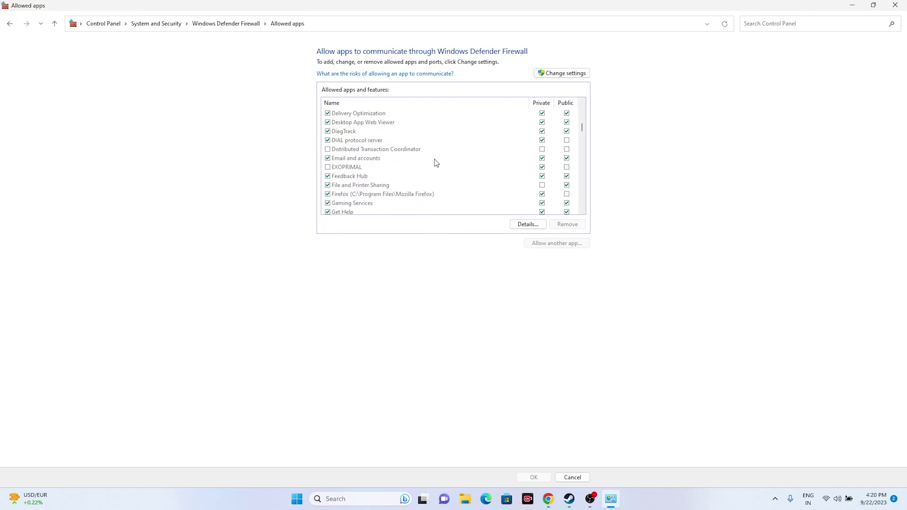
{"action": "scroll", "coordinate": [396, 149], "scroll_direction": "down", "scroll_amount": 2}
{"action": "scroll", "coordinate": [396, 149], "scroll_direction": "down", "scroll_amount": 12}
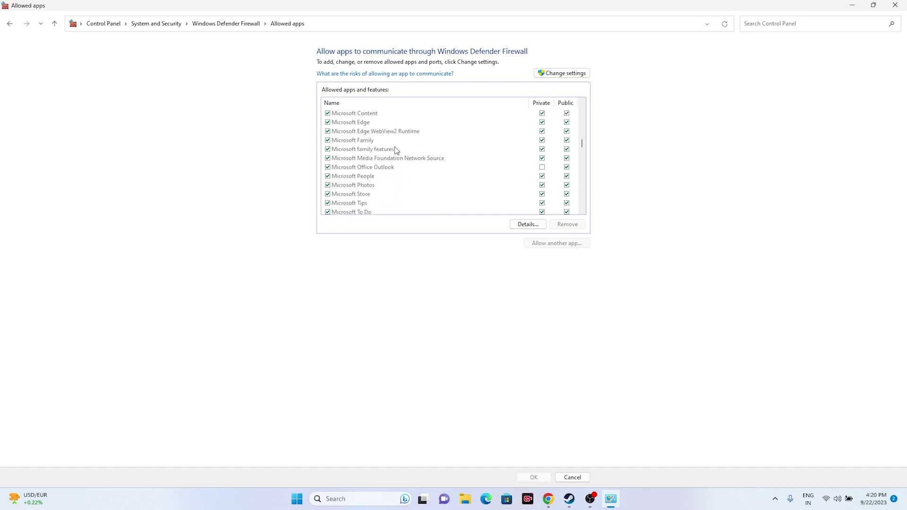
{"action": "scroll", "coordinate": [397, 150], "scroll_direction": "down", "scroll_amount": 12}
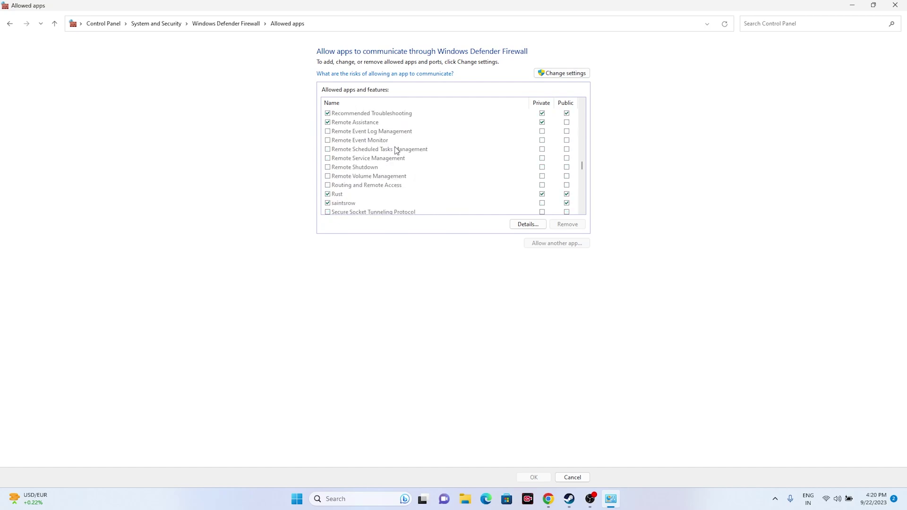
{"action": "scroll", "coordinate": [396, 150], "scroll_direction": "down", "scroll_amount": 2}
{"action": "scroll", "coordinate": [396, 151], "scroll_direction": "down", "scroll_amount": 2}
{"action": "scroll", "coordinate": [396, 151], "scroll_direction": "down", "scroll_amount": 12}
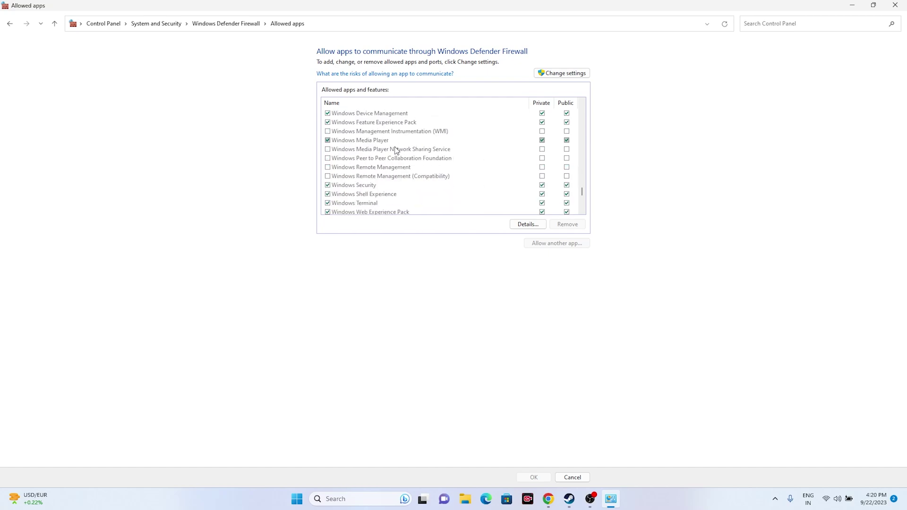
{"action": "scroll", "coordinate": [396, 150], "scroll_direction": "up", "scroll_amount": 20}
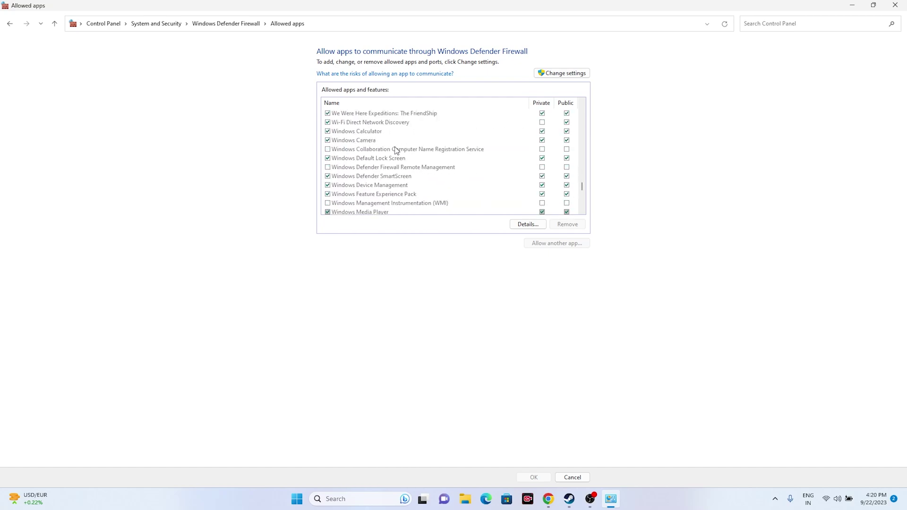
{"action": "scroll", "coordinate": [397, 150], "scroll_direction": "up", "scroll_amount": 18}
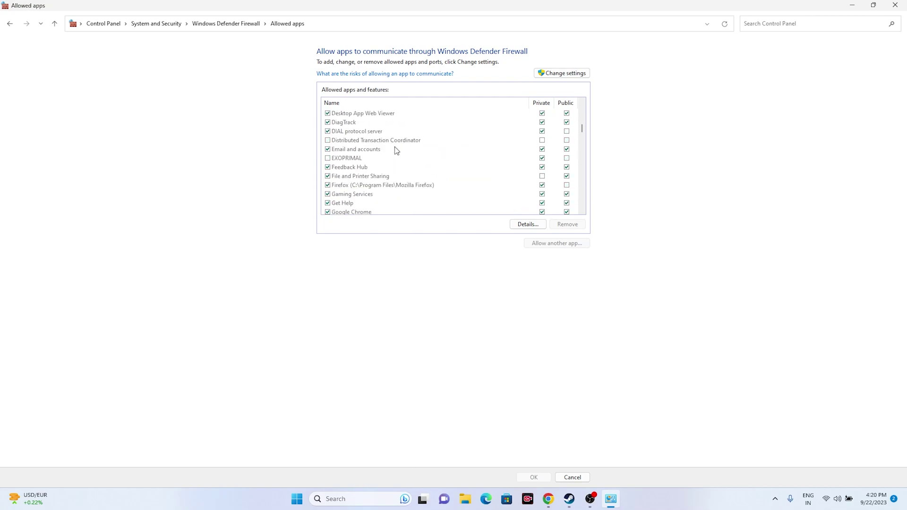
{"action": "left_click", "coordinate": [569, 499]}
{"action": "left_click", "coordinate": [570, 500]}
{"action": "scroll", "coordinate": [388, 178], "scroll_direction": "up", "scroll_amount": 4}
{"action": "scroll", "coordinate": [388, 179], "scroll_direction": "up", "scroll_amount": 1}
{"action": "scroll", "coordinate": [387, 178], "scroll_direction": "up", "scroll_amount": 1}
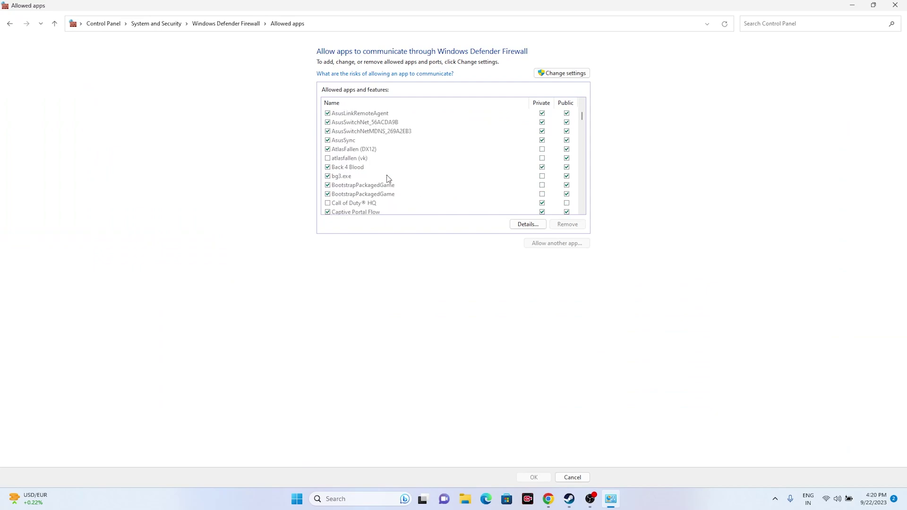
{"action": "scroll", "coordinate": [387, 179], "scroll_direction": "up", "scroll_amount": 4}
{"action": "scroll", "coordinate": [393, 143], "scroll_direction": "down", "scroll_amount": 1}
{"action": "scroll", "coordinate": [393, 144], "scroll_direction": "down", "scroll_amount": 10}
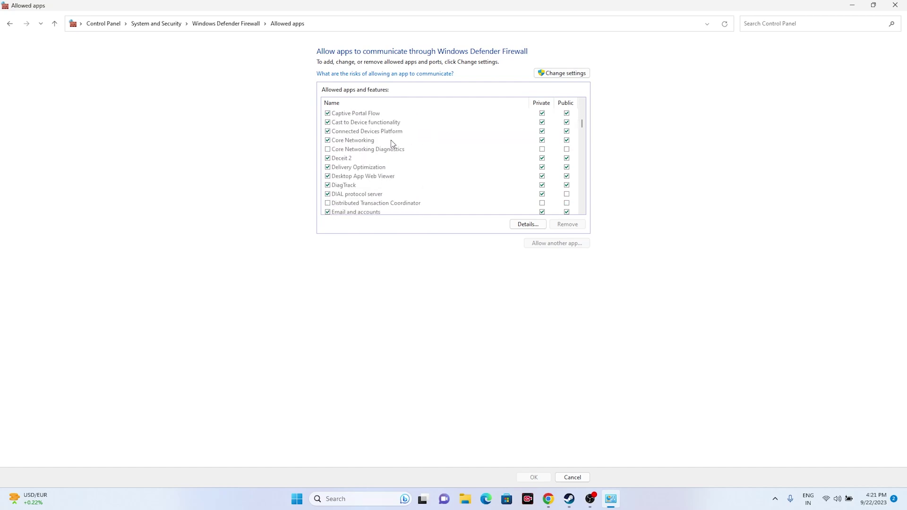
{"action": "scroll", "coordinate": [390, 144], "scroll_direction": "down", "scroll_amount": 1}
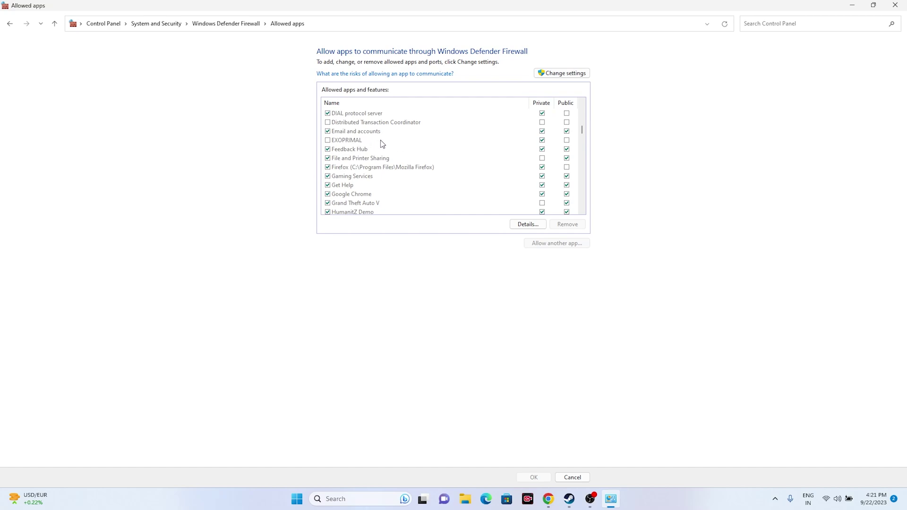
Step: Unlock the allowed apps settings and start browsing for another app to allow through the firewall
{"action": "left_click", "coordinate": [558, 74]}
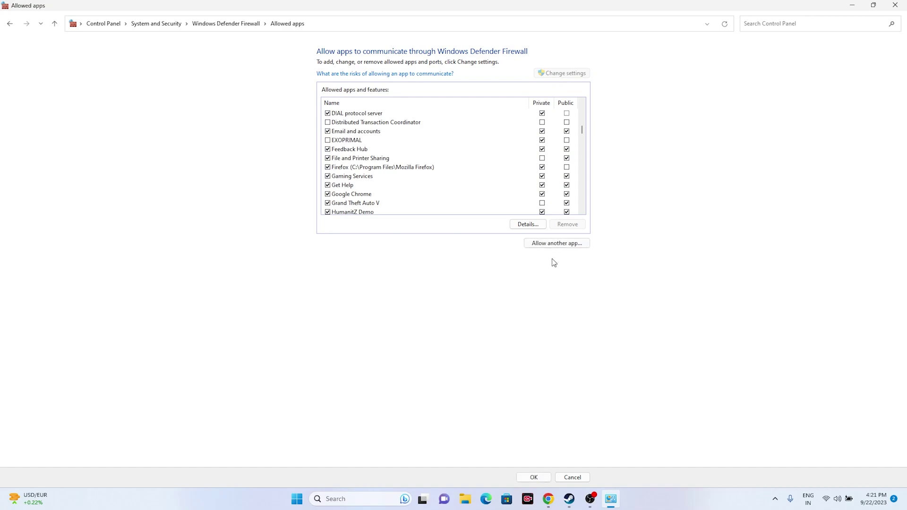
{"action": "left_click", "coordinate": [554, 244]}
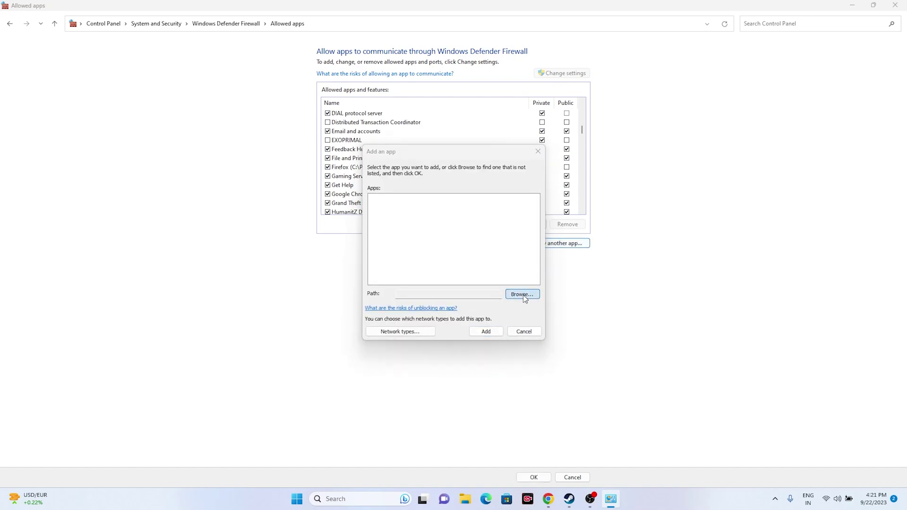
{"action": "left_click", "coordinate": [523, 295]}
Step: Browse to Steam's common games folder at Local Disk (C:), Program Files (x86), Steam, steamapps, common
{"action": "left_click", "coordinate": [396, 372]}
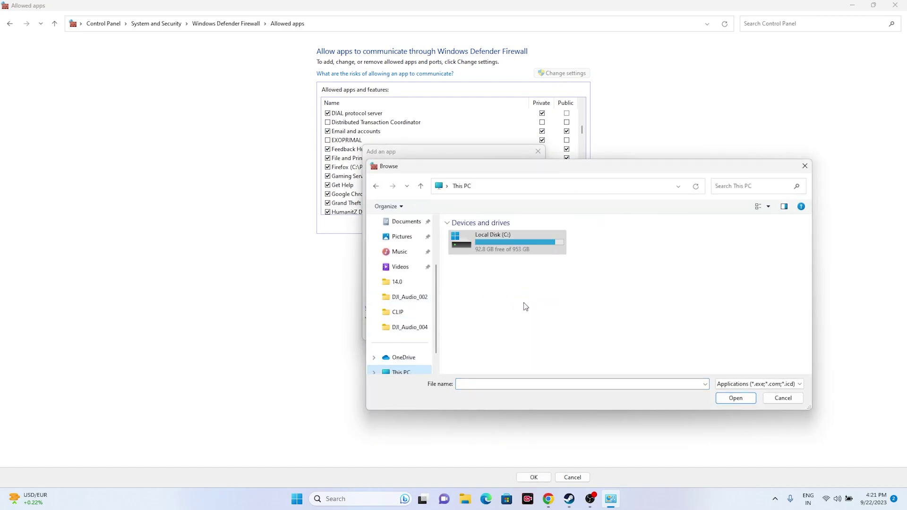
{"action": "double_click", "coordinate": [509, 251]}
{"action": "left_click", "coordinate": [494, 311]}
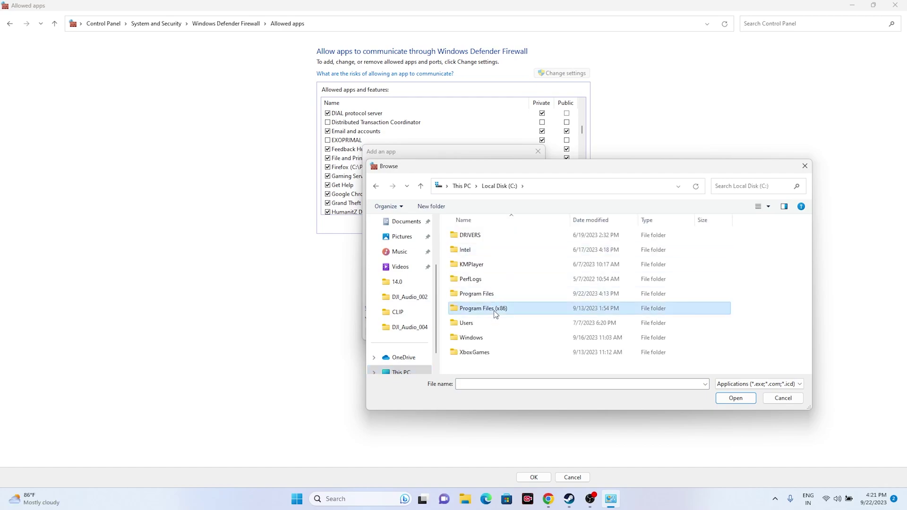
{"action": "double_click", "coordinate": [494, 311]}
{"action": "scroll", "coordinate": [496, 290], "scroll_direction": "down", "scroll_amount": 5}
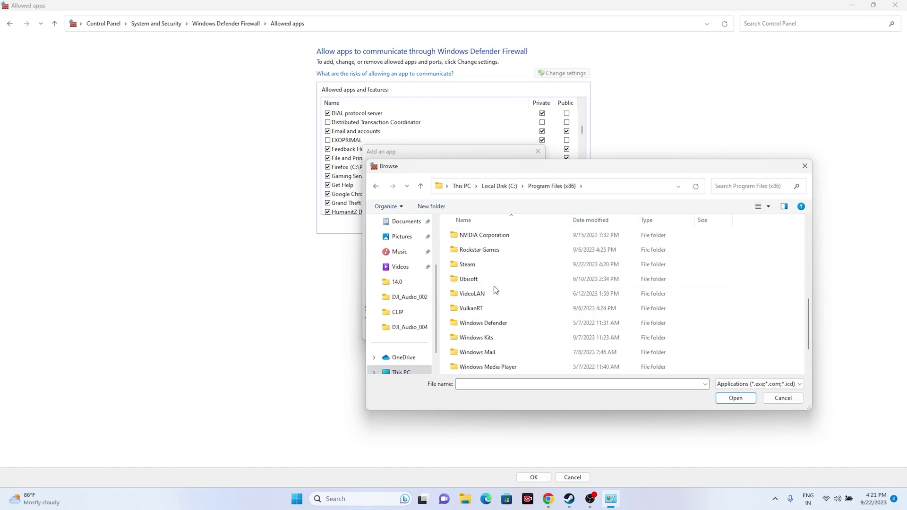
{"action": "double_click", "coordinate": [486, 266]}
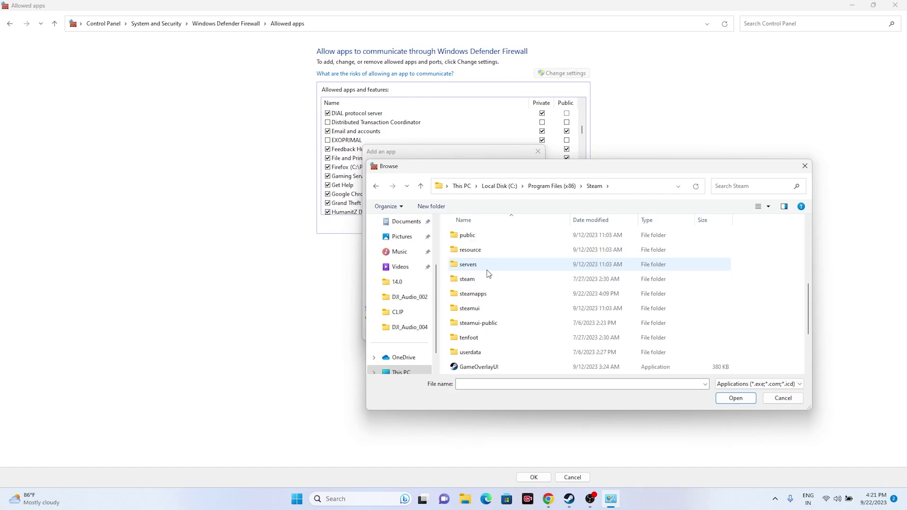
{"action": "double_click", "coordinate": [494, 294]}
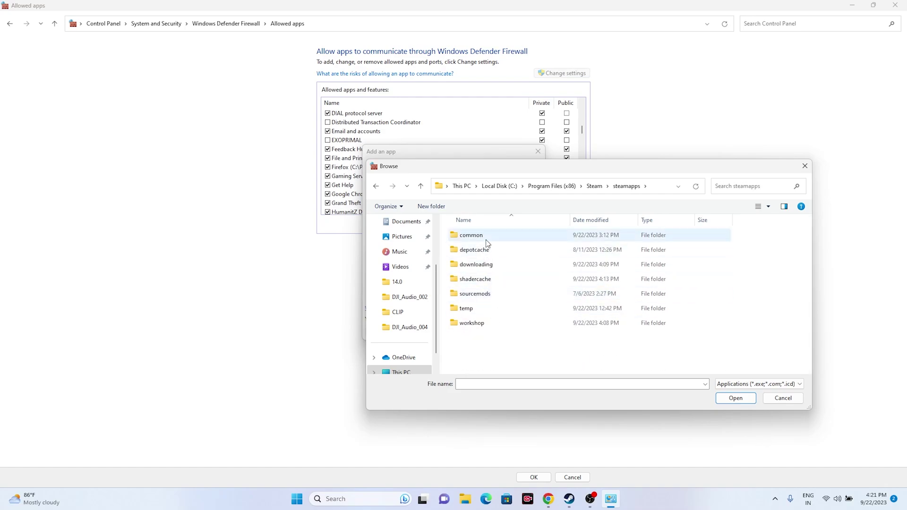
{"action": "double_click", "coordinate": [487, 237]}
Step: Choose the FC24 application from the EA Sports FC 24 folder as the app to add to the firewall list
{"action": "scroll", "coordinate": [493, 276], "scroll_direction": "down", "scroll_amount": 1}
{"action": "scroll", "coordinate": [494, 278], "scroll_direction": "down", "scroll_amount": 2}
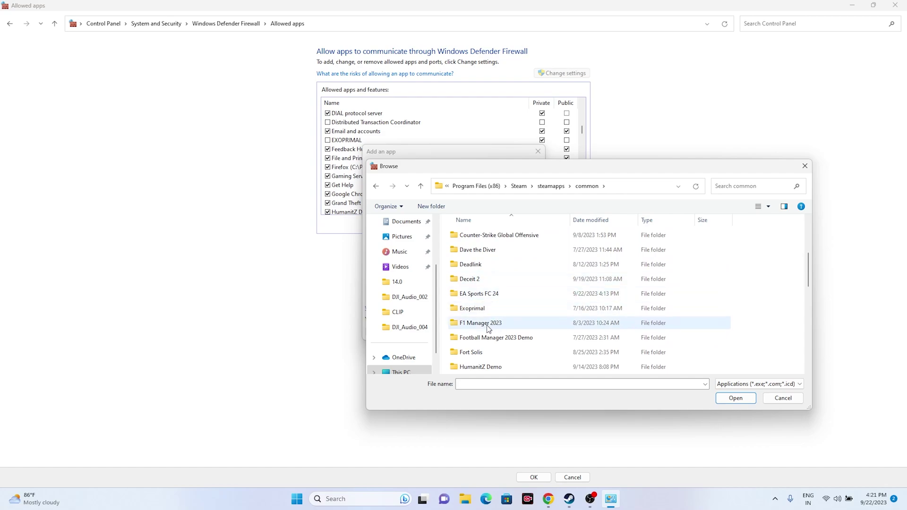
{"action": "double_click", "coordinate": [500, 299]}
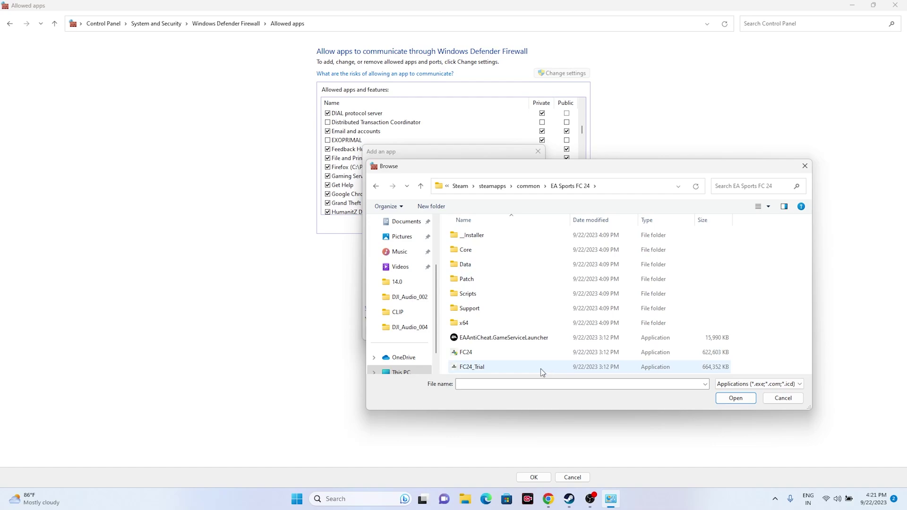
{"action": "left_click", "coordinate": [494, 353]}
{"action": "left_click", "coordinate": [744, 401]}
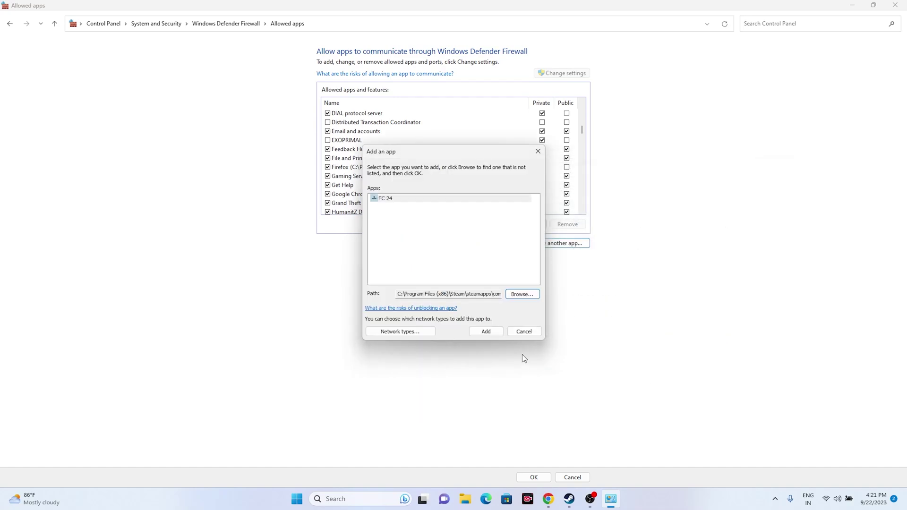
Step: Add FC 24 to the firewall's allowed apps, enable it for private networks as well, and close the window
{"action": "left_click", "coordinate": [488, 333]}
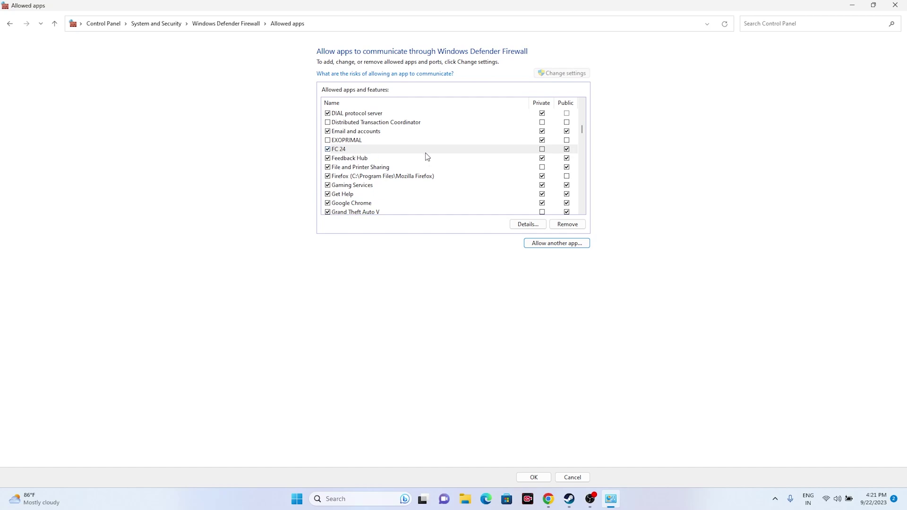
{"action": "left_click", "coordinate": [543, 149]}
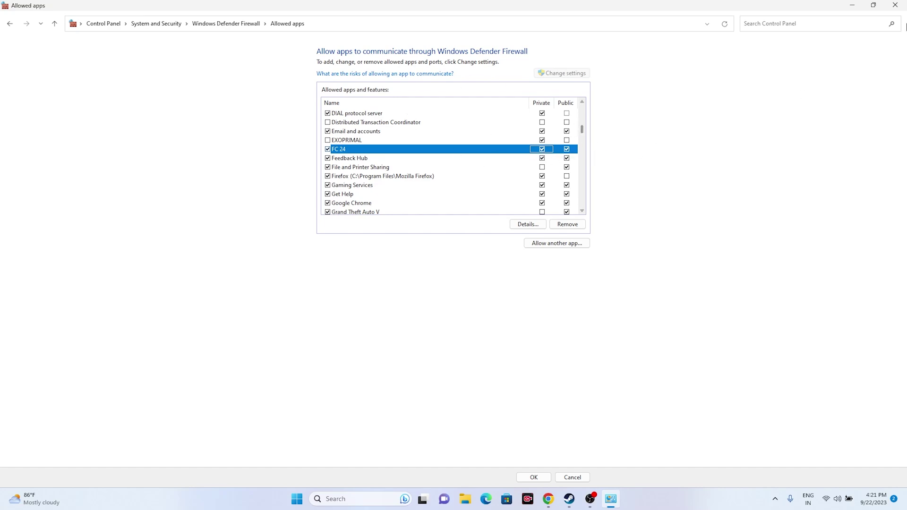
{"action": "left_click", "coordinate": [895, 4]}
{"action": "left_click", "coordinate": [580, 499]}
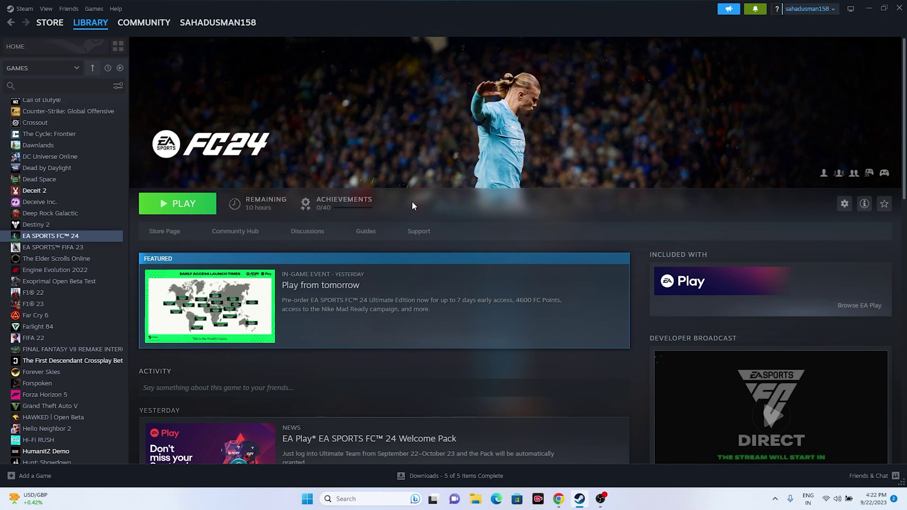
{"action": "left_click", "coordinate": [868, 9]}
Step: Open System Configuration, hide all Microsoft services, and disable all the remaining services
{"action": "left_click", "coordinate": [352, 499]}
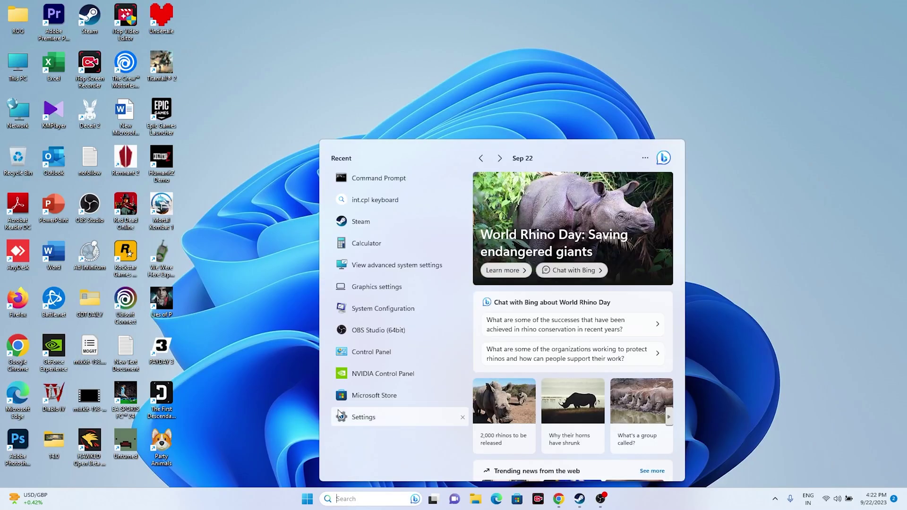
{"action": "left_click", "coordinate": [382, 310]}
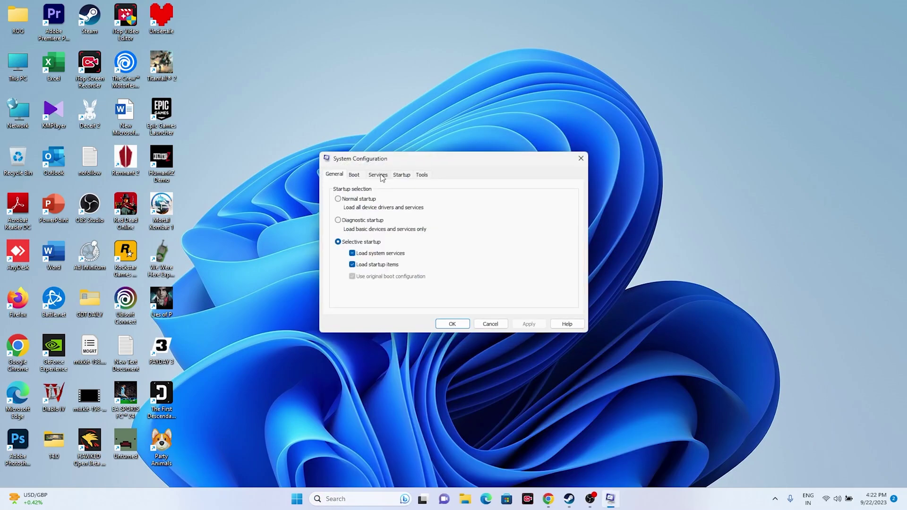
{"action": "left_click", "coordinate": [378, 175]}
{"action": "left_click", "coordinate": [547, 300]}
{"action": "left_click", "coordinate": [348, 310]}
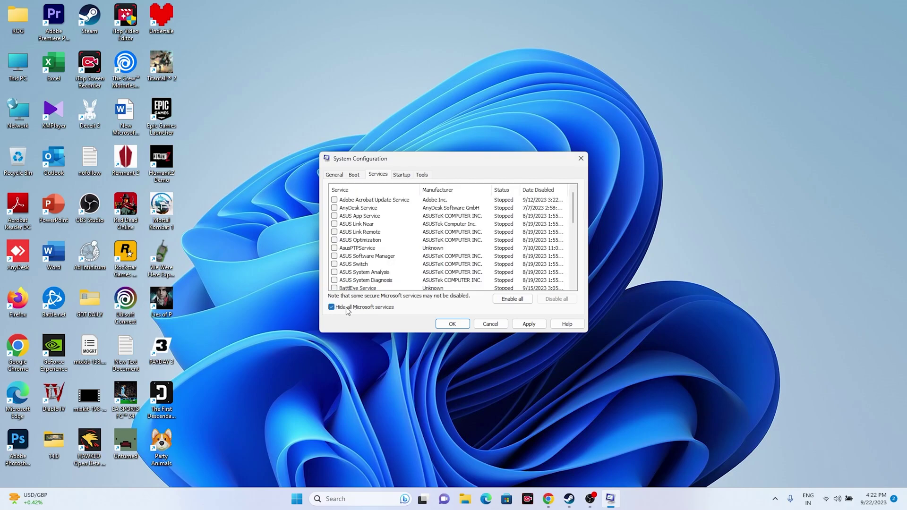
Step: Apply the service changes and exit System Configuration without restarting the computer
{"action": "left_click", "coordinate": [529, 324]}
{"action": "left_click", "coordinate": [452, 324]}
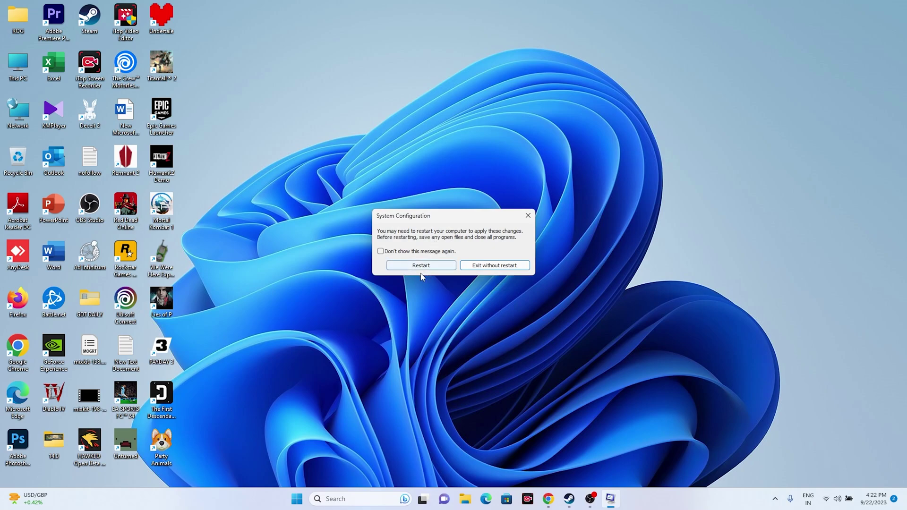
{"action": "left_click", "coordinate": [497, 269]}
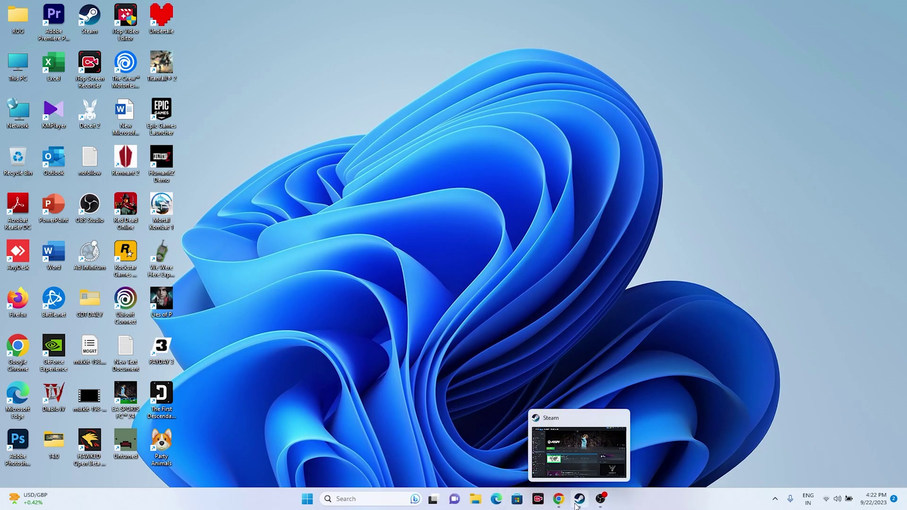
Step: Switch to Steam and view the general properties of EA SPORTS FC 24
{"action": "left_click", "coordinate": [579, 499]}
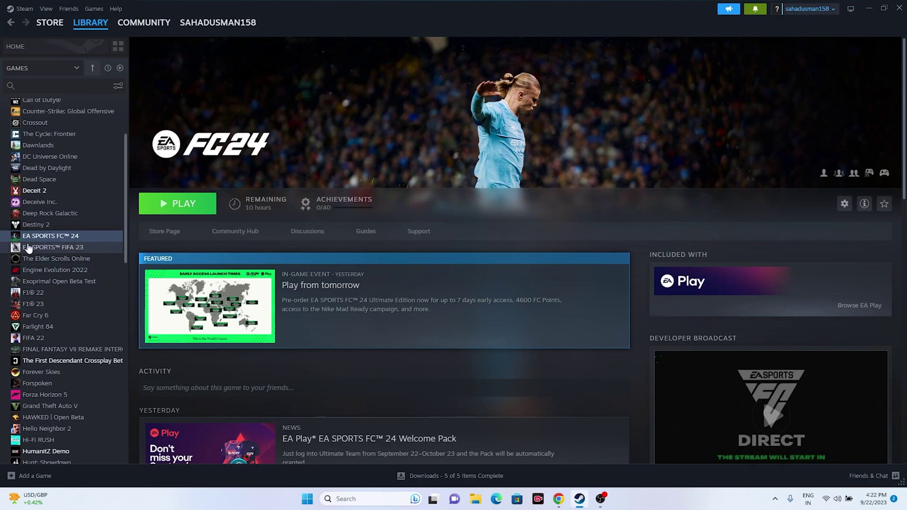
{"action": "right_click", "coordinate": [60, 241]}
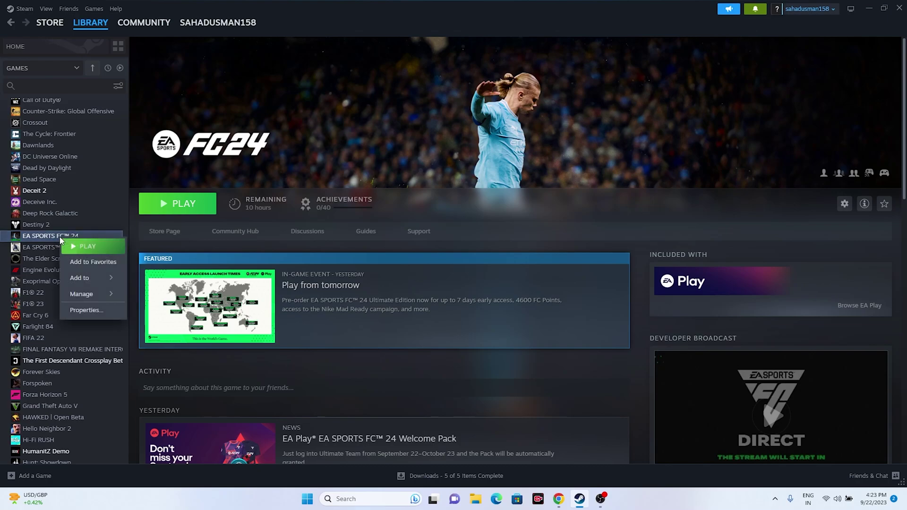
{"action": "left_click", "coordinate": [83, 311]}
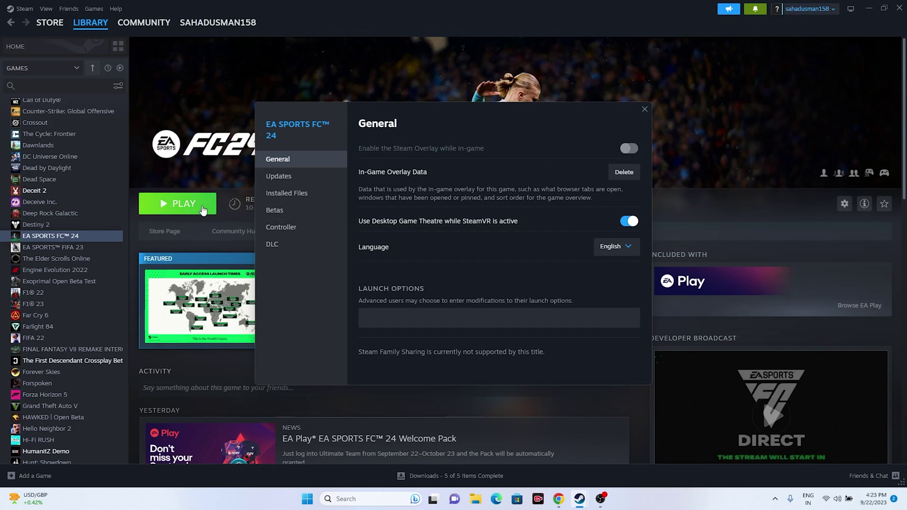
{"action": "left_click", "coordinate": [643, 110]}
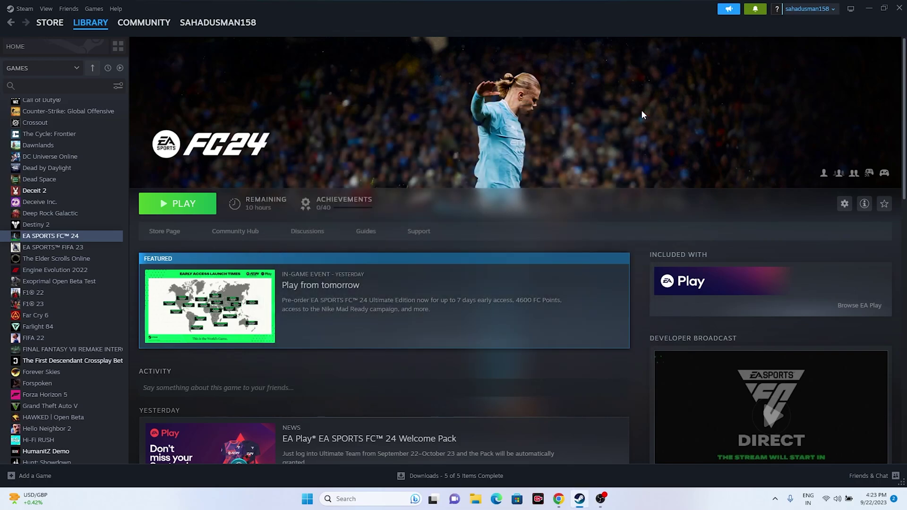
Step: Enter -dx11 as the launch option in the general properties of EA SPORTS FC 24
{"action": "right_click", "coordinate": [73, 244]}
{"action": "left_click", "coordinate": [78, 304]}
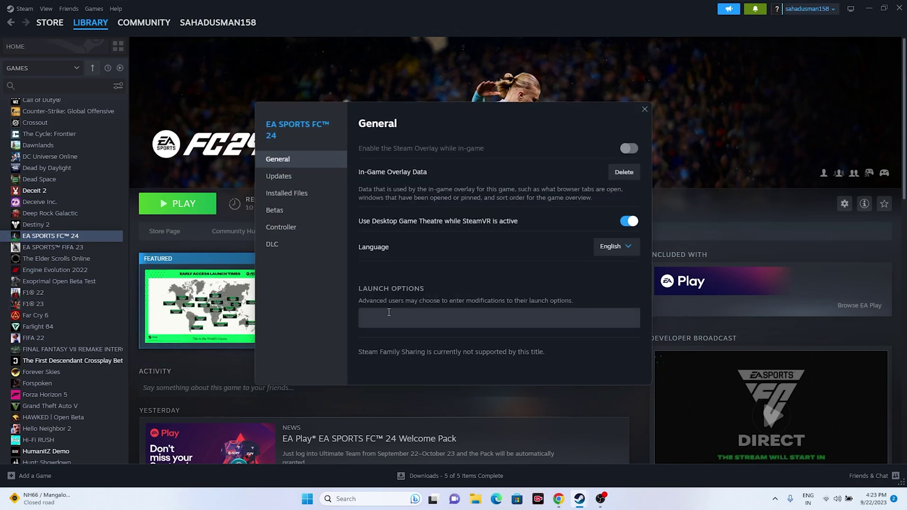
{"action": "left_click", "coordinate": [376, 317]}
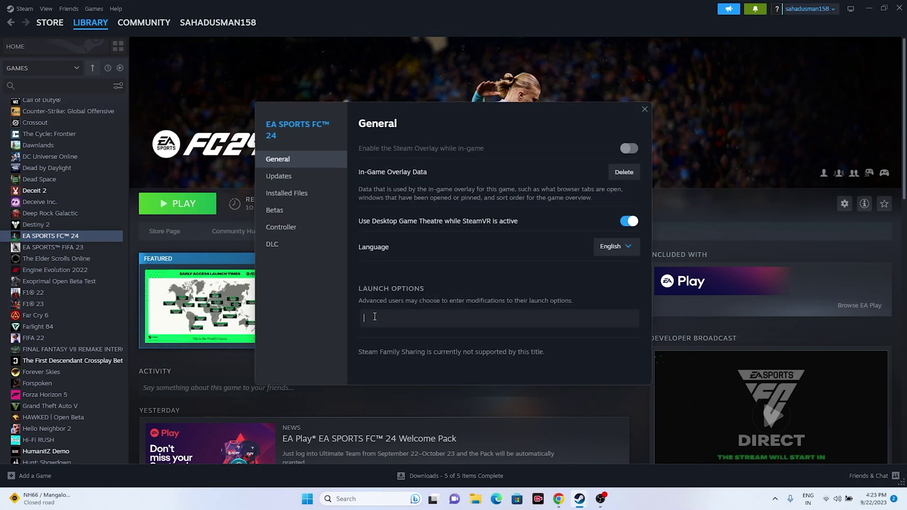
{"action": "type", "text": "-dx11"}
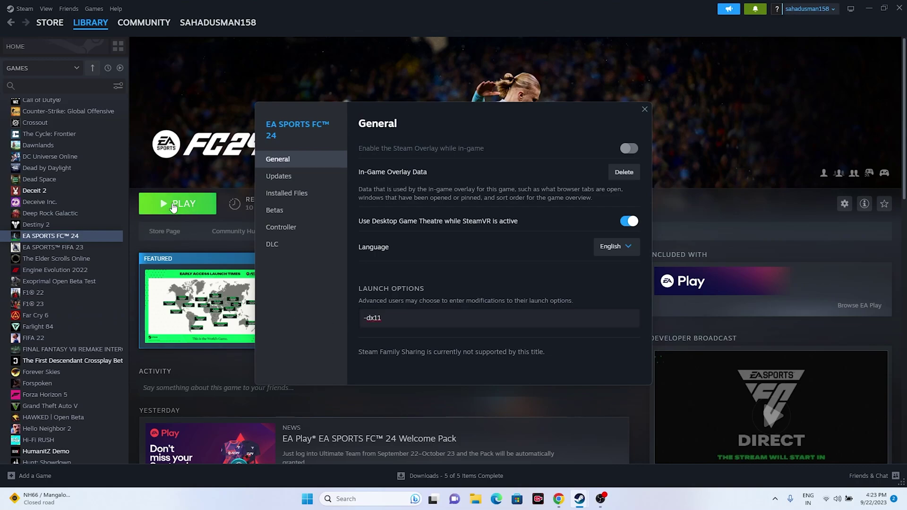
Step: Change the game's launch option to -dx12 and close its properties
{"action": "key", "text": "BackSpace"}
{"action": "type", "text": "2"}
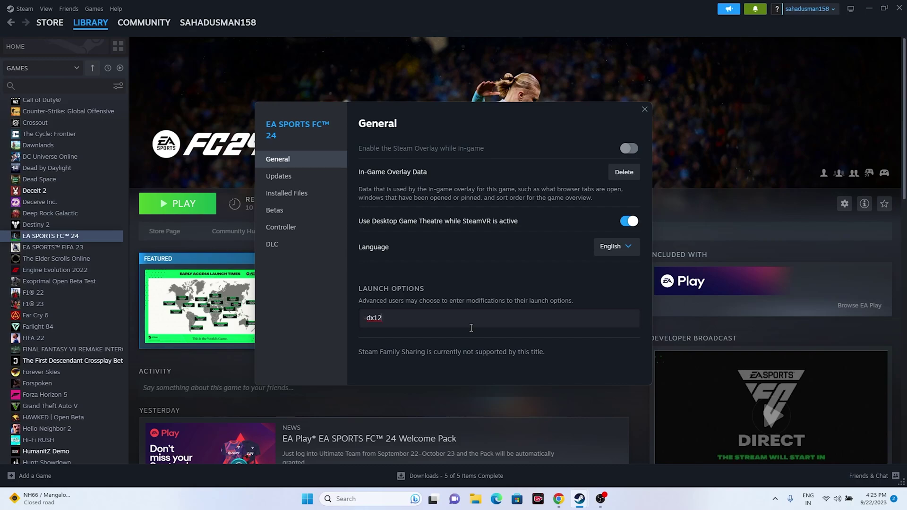
{"action": "left_click", "coordinate": [645, 110]}
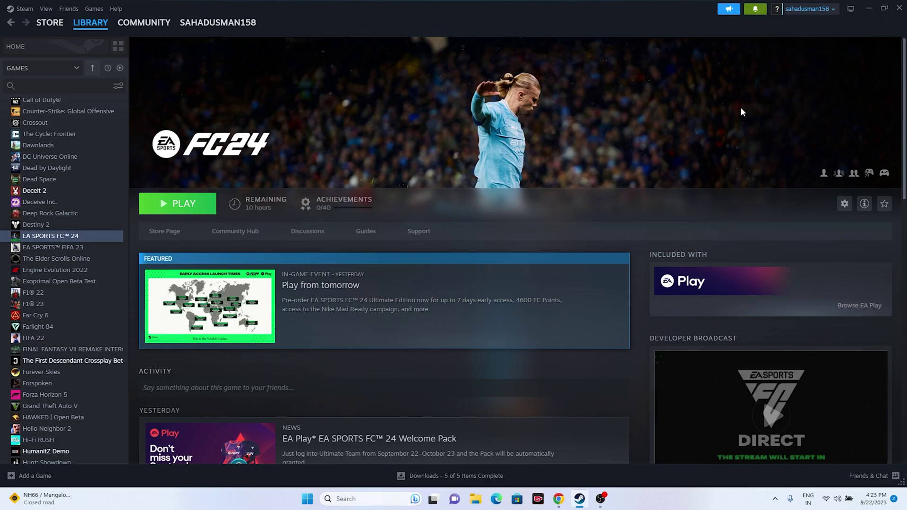
Step: Open Task Manager in a maximized window, examine the running apps and background processes, and close it
{"action": "left_click", "coordinate": [867, 9]}
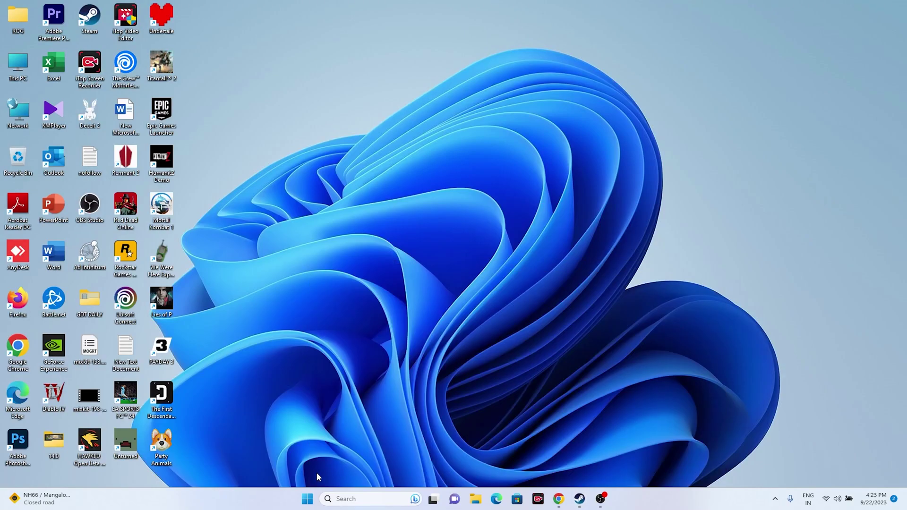
{"action": "right_click", "coordinate": [309, 500]}
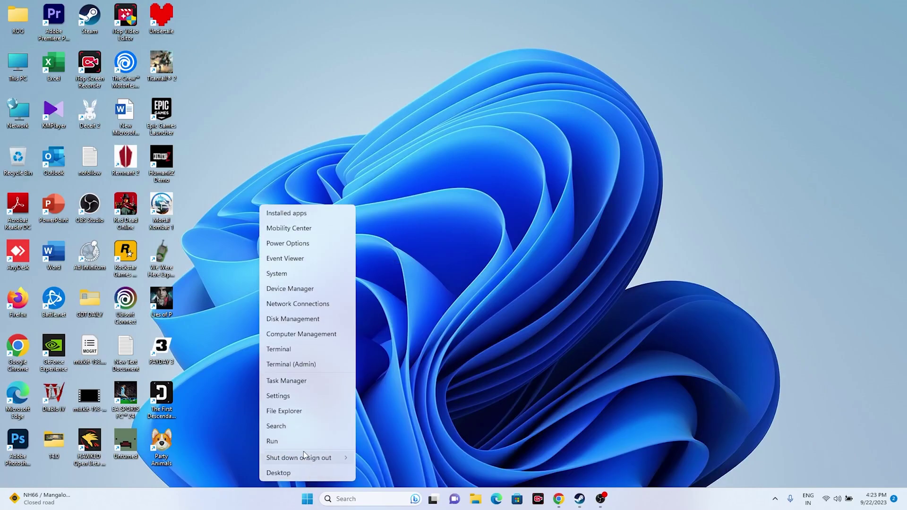
{"action": "left_click", "coordinate": [303, 382]}
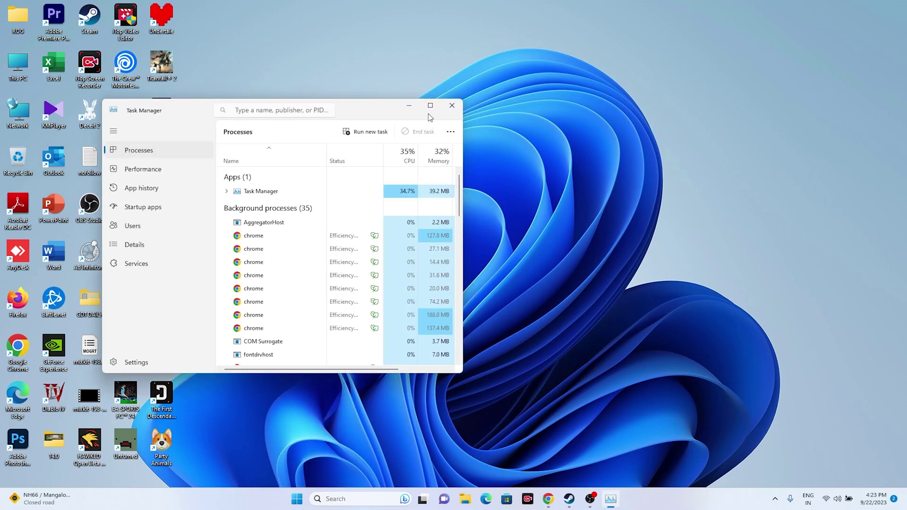
{"action": "left_click", "coordinate": [431, 106]}
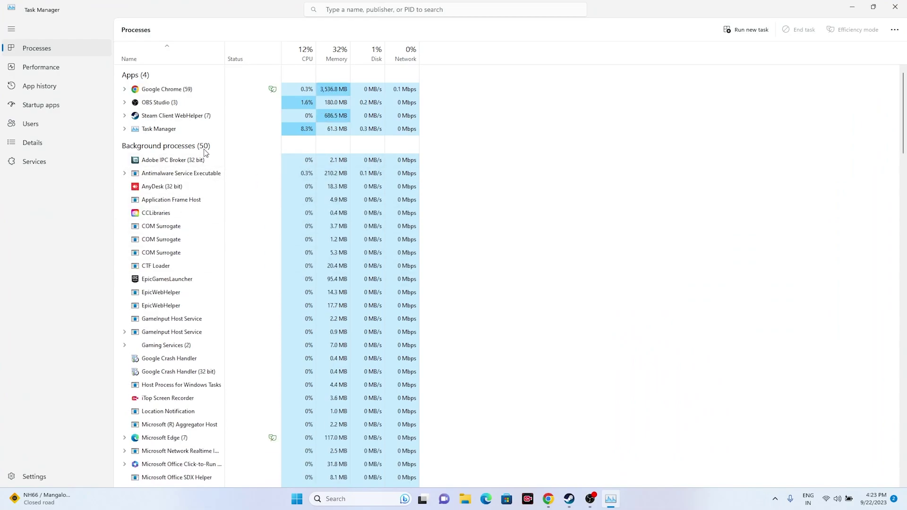
{"action": "left_click", "coordinate": [569, 499]}
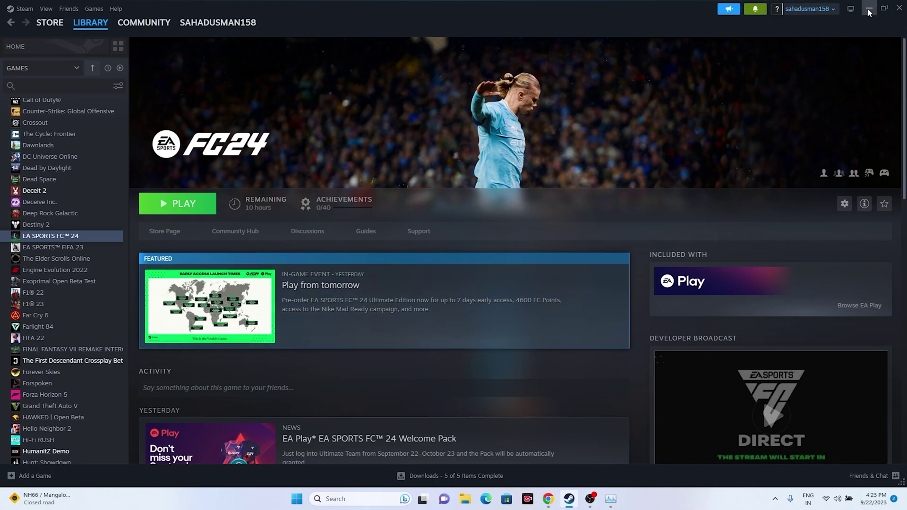
{"action": "left_click", "coordinate": [869, 8]}
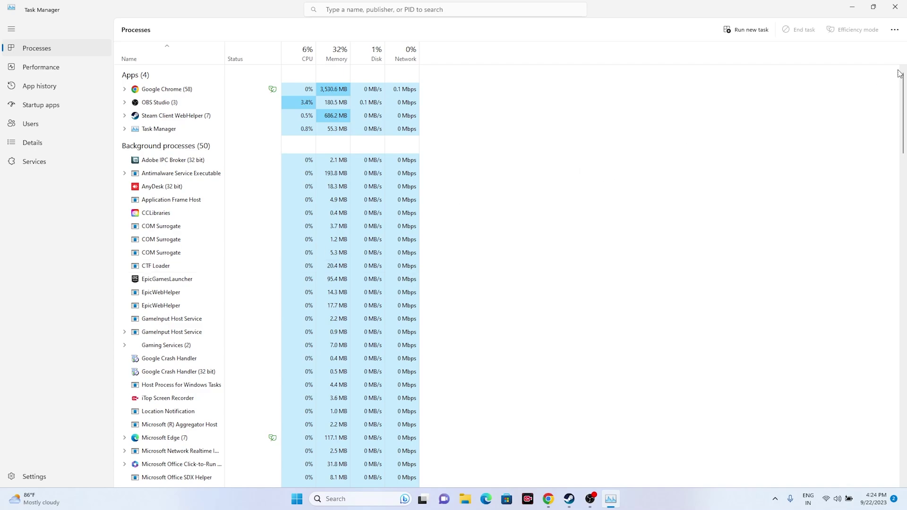
{"action": "left_click", "coordinate": [898, 12]}
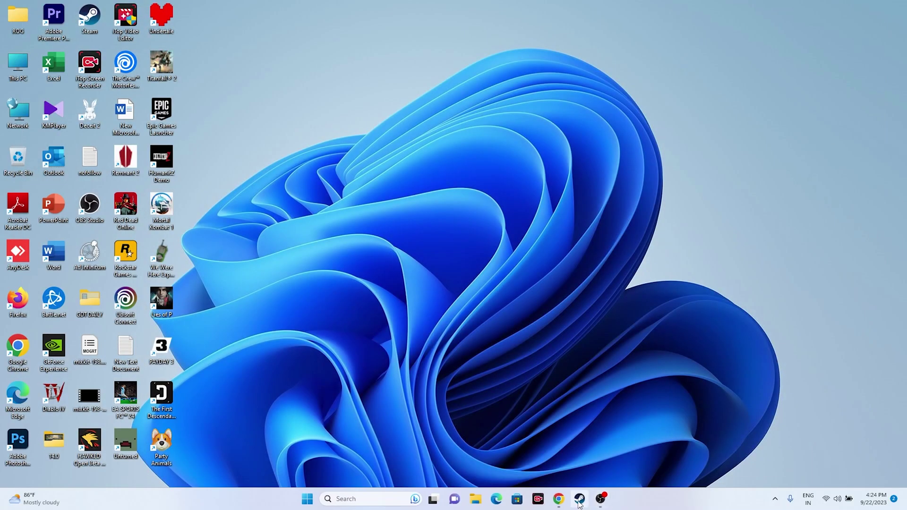
{"action": "left_click", "coordinate": [577, 499]}
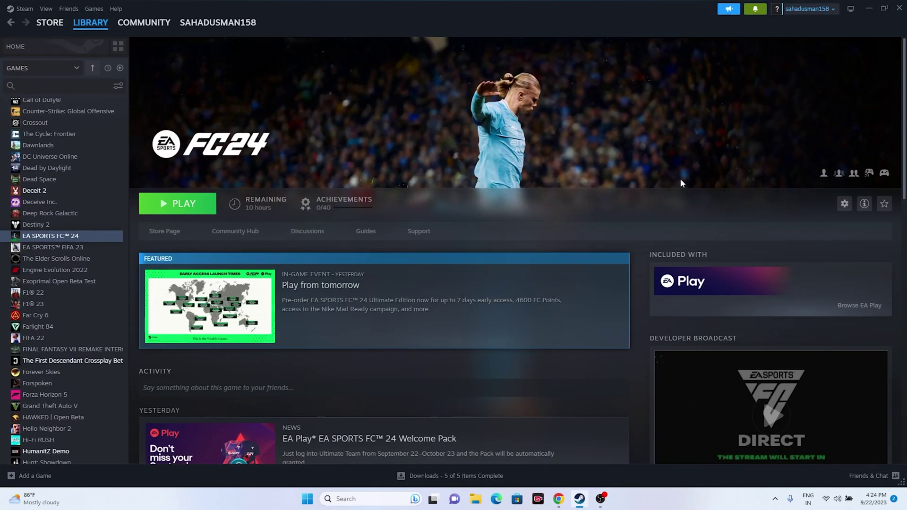
{"action": "left_click", "coordinate": [869, 10]}
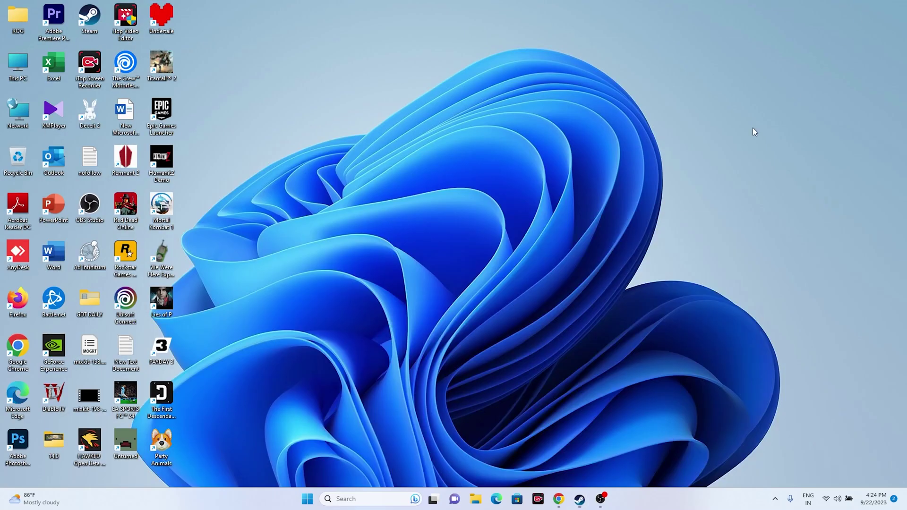
Step: Open the Windows graphics settings and start browsing for a desktop app to add to the custom options
{"action": "left_click", "coordinate": [357, 500]}
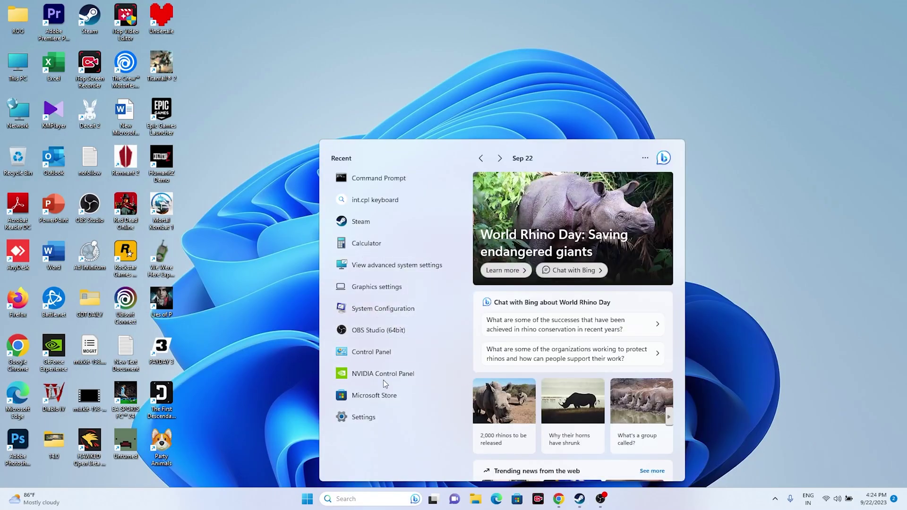
{"action": "left_click", "coordinate": [381, 287]}
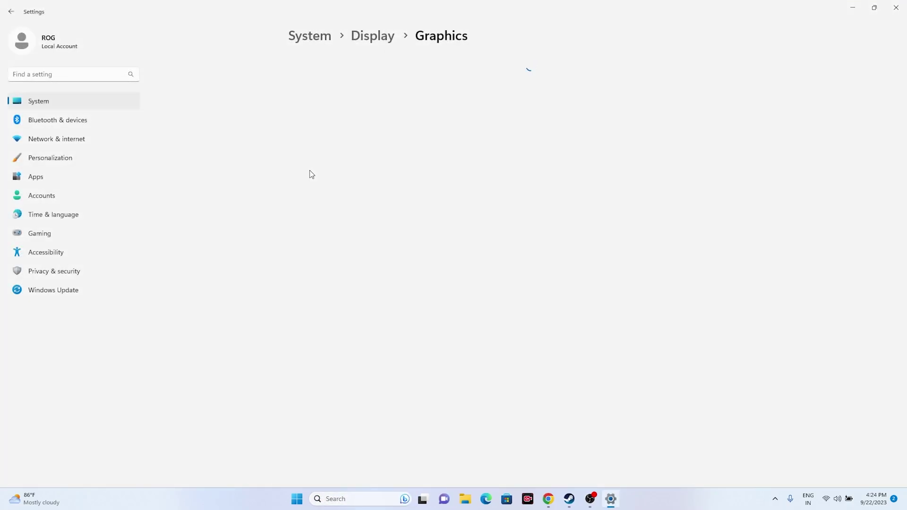
{"action": "scroll", "coordinate": [662, 168], "scroll_direction": "down", "scroll_amount": 4}
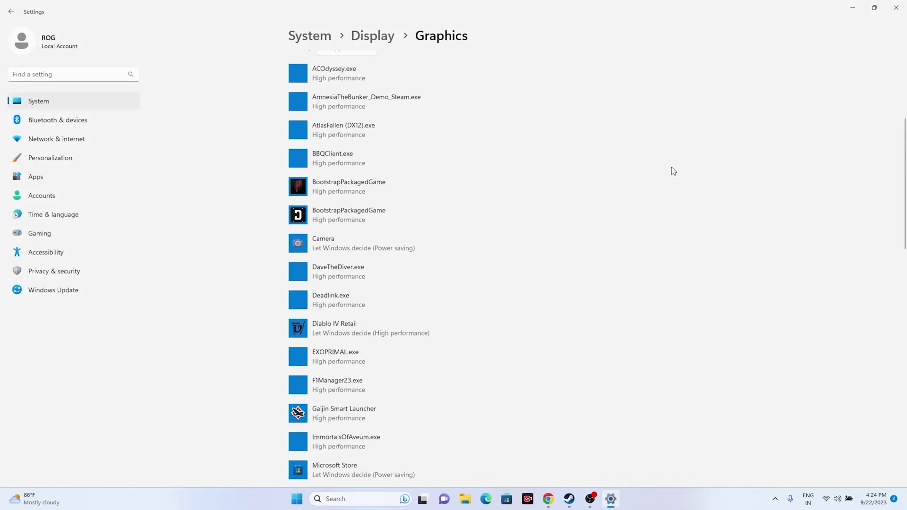
{"action": "scroll", "coordinate": [672, 168], "scroll_direction": "up", "scroll_amount": 4}
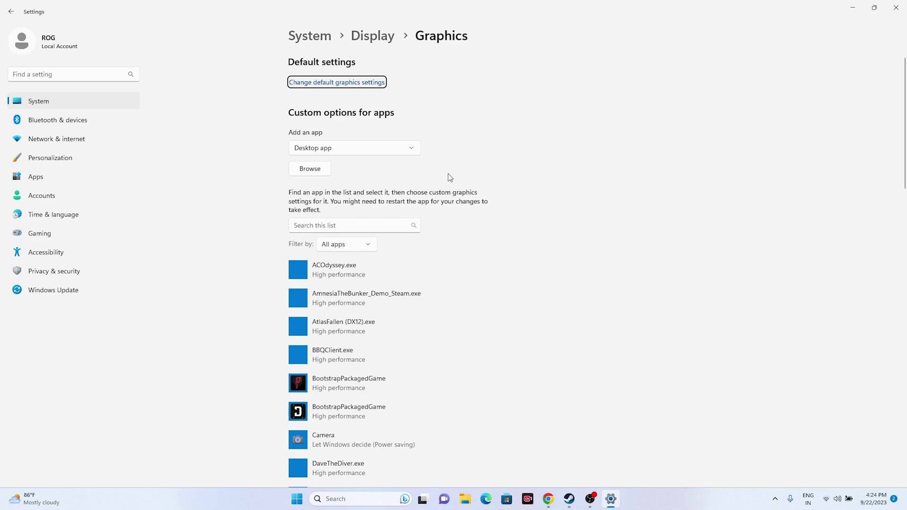
{"action": "left_click", "coordinate": [316, 172]}
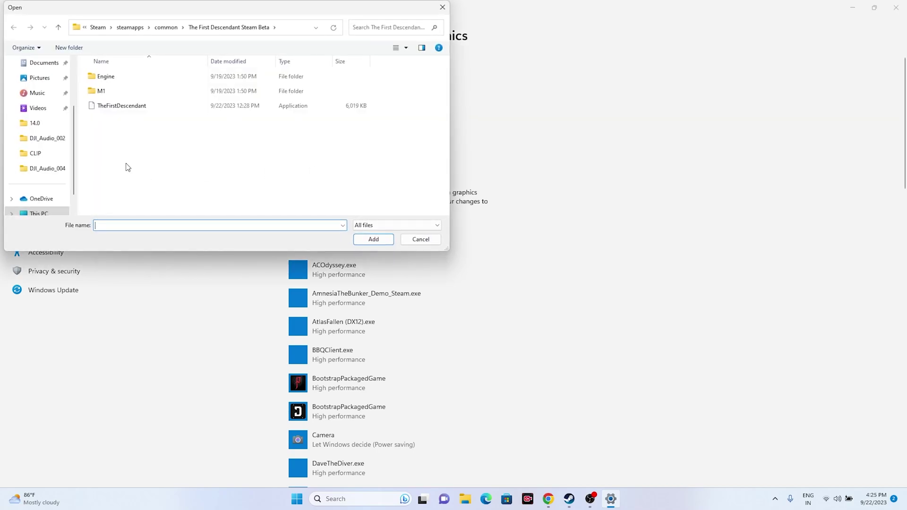
Step: Browse to C:\Program Files (x86)\Steam\steamapps\common in the app selection dialog
{"action": "left_click", "coordinate": [39, 212]}
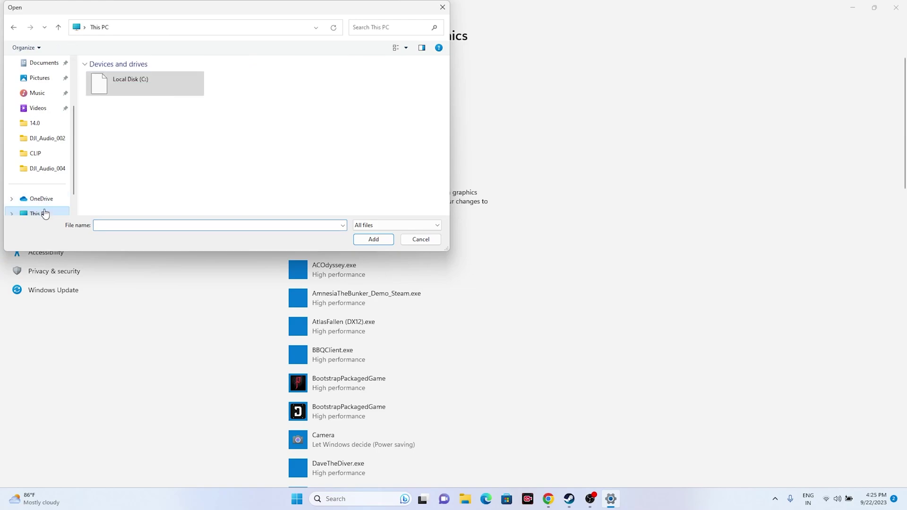
{"action": "double_click", "coordinate": [154, 86]}
{"action": "double_click", "coordinate": [140, 149]}
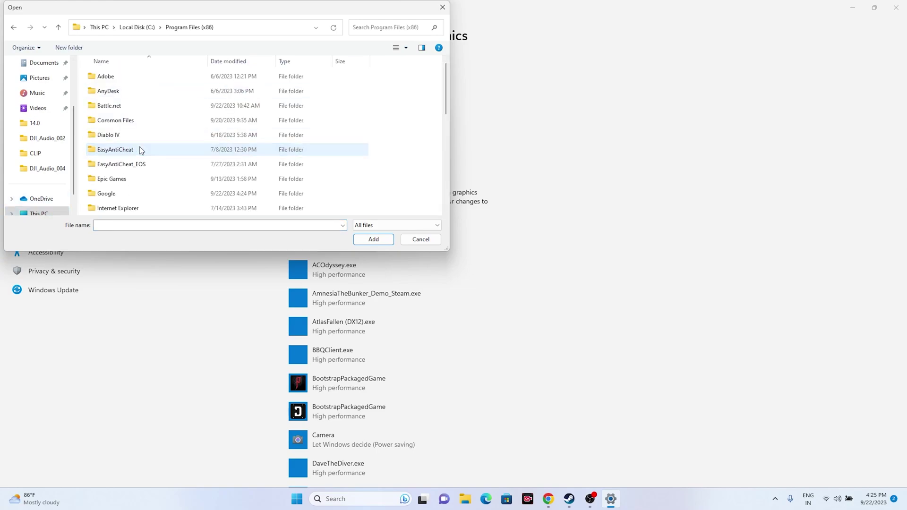
{"action": "scroll", "coordinate": [139, 114], "scroll_direction": "down", "scroll_amount": 2}
{"action": "scroll", "coordinate": [139, 113], "scroll_direction": "down", "scroll_amount": 3}
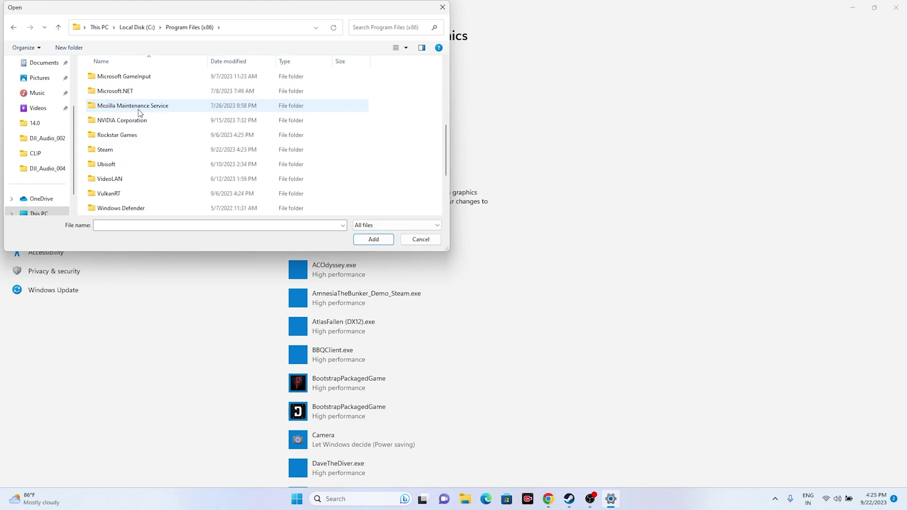
{"action": "double_click", "coordinate": [120, 108]}
{"action": "scroll", "coordinate": [144, 118], "scroll_direction": "down", "scroll_amount": 3}
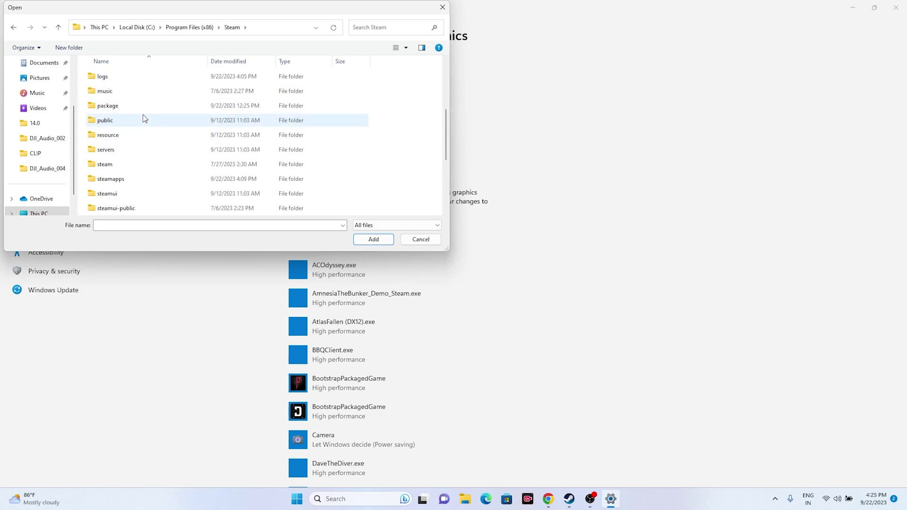
{"action": "double_click", "coordinate": [131, 179]}
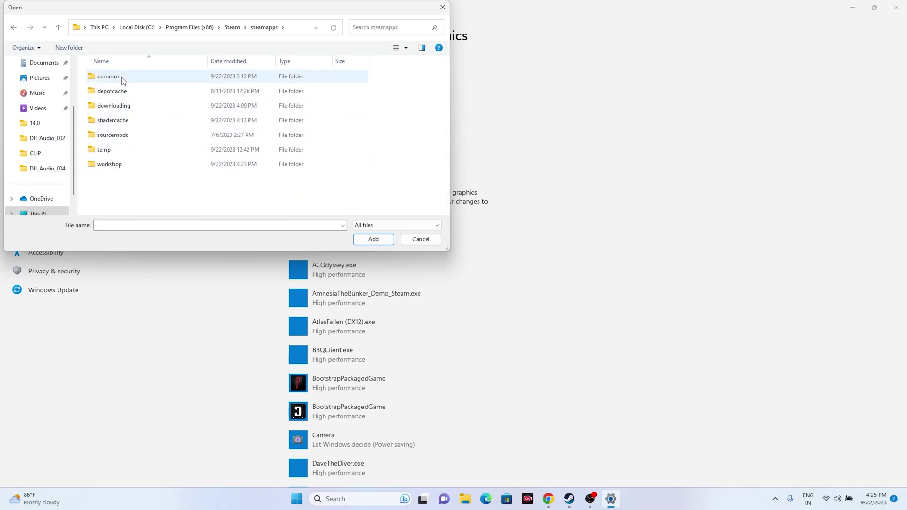
{"action": "double_click", "coordinate": [118, 77]}
Step: Add the FC24 application from the EA Sports FC 24 folder to the custom graphics options
{"action": "scroll", "coordinate": [140, 122], "scroll_direction": "down", "scroll_amount": 5}
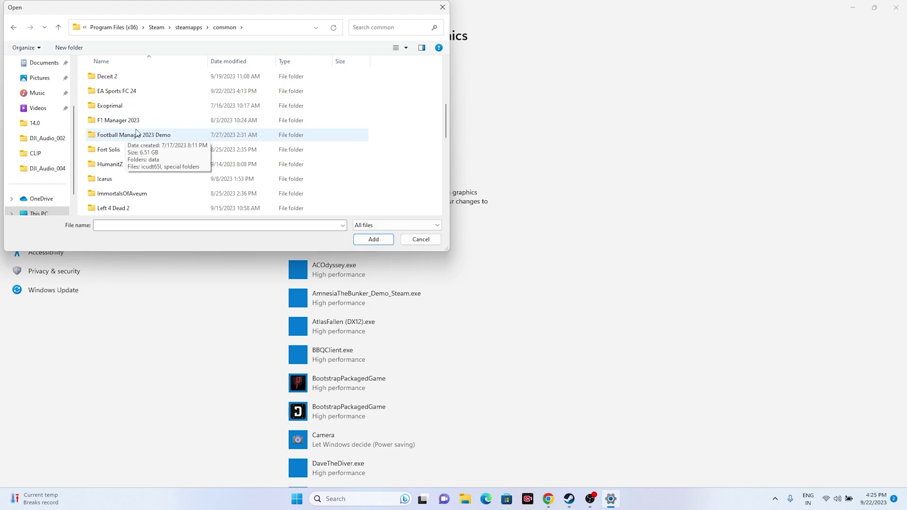
{"action": "scroll", "coordinate": [155, 123], "scroll_direction": "down", "scroll_amount": 1}
{"action": "scroll", "coordinate": [147, 123], "scroll_direction": "up", "scroll_amount": 1}
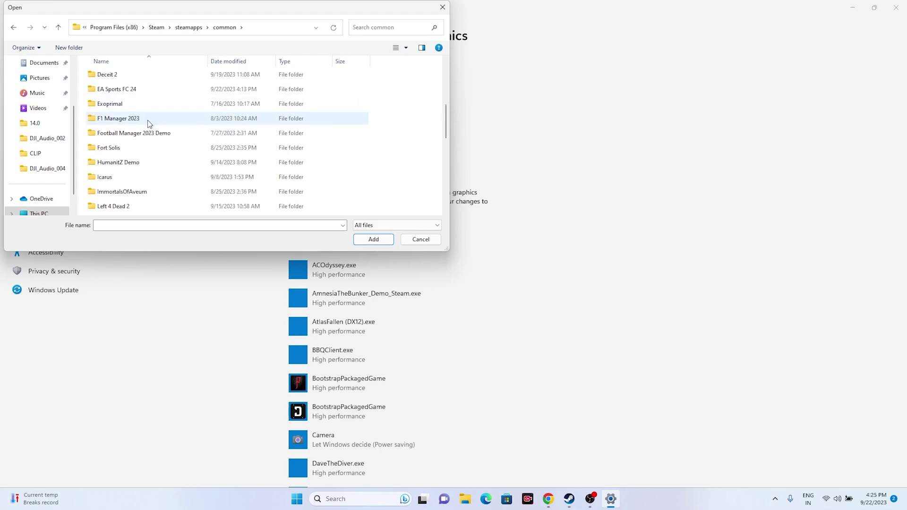
{"action": "double_click", "coordinate": [132, 92]}
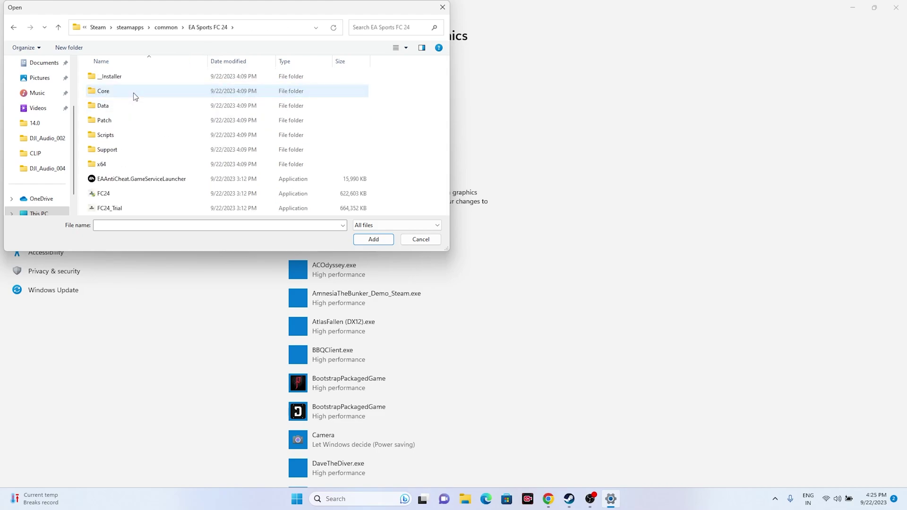
{"action": "left_click", "coordinate": [104, 193]}
{"action": "left_click", "coordinate": [373, 239]}
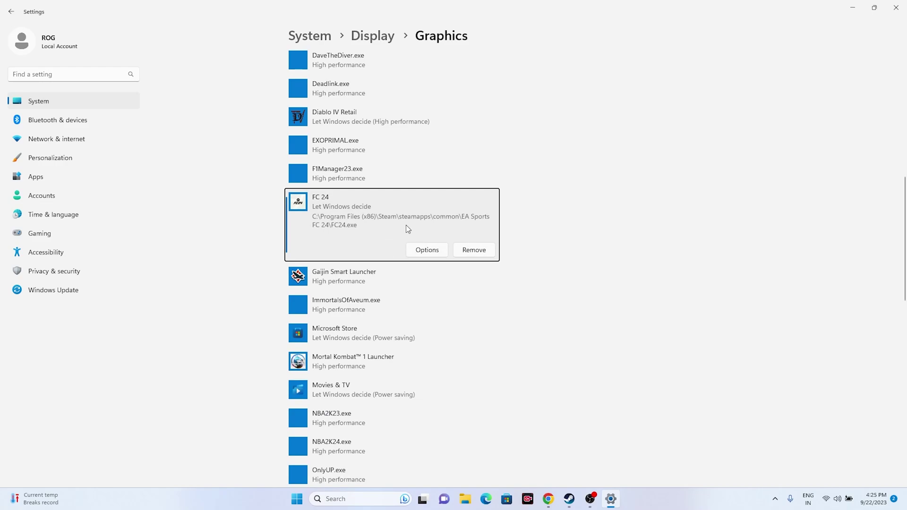
Step: Save High performance as the graphics preference for FC 24 and close Settings
{"action": "left_click", "coordinate": [412, 250]}
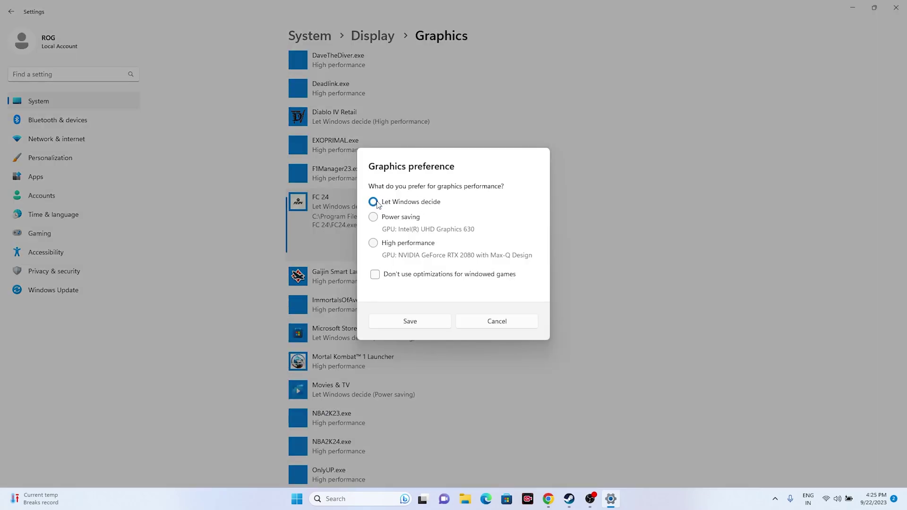
{"action": "left_click", "coordinate": [374, 243]}
{"action": "left_click", "coordinate": [419, 320]}
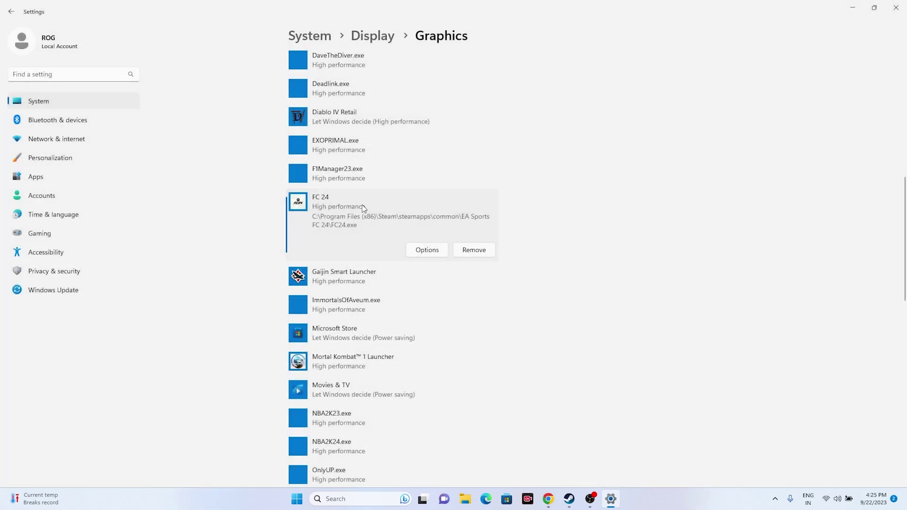
{"action": "left_click", "coordinate": [896, 7]}
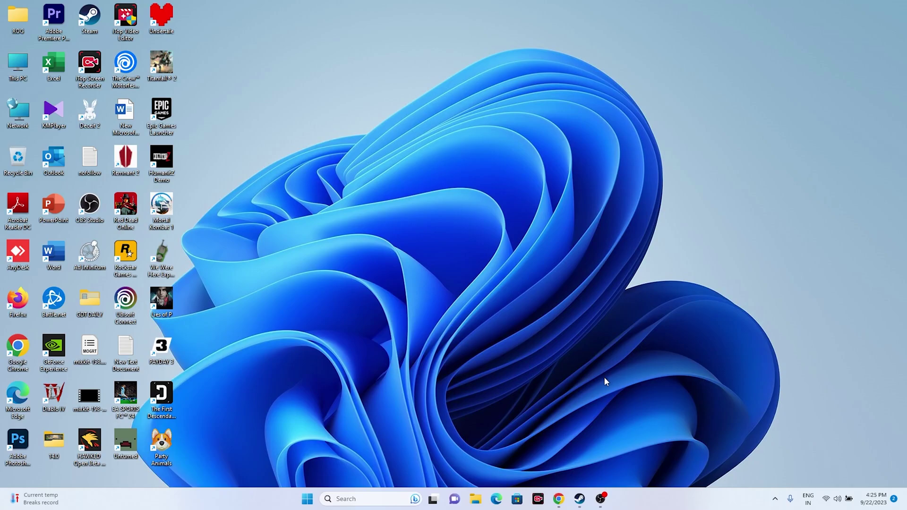
{"action": "left_click", "coordinate": [580, 499]}
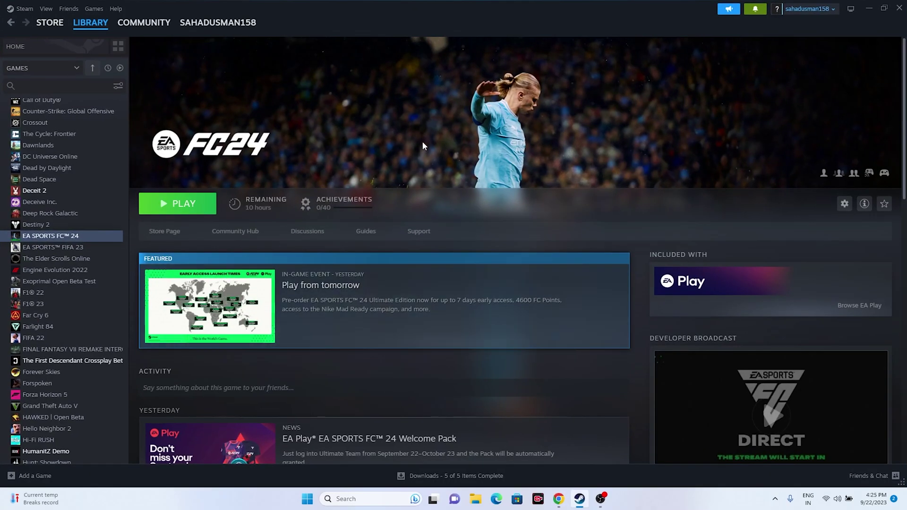
{"action": "left_click", "coordinate": [868, 8]}
Step: Open the Virtual Memory settings from the advanced system properties and choose a custom paging file size for drive C:
{"action": "left_click", "coordinate": [352, 500]}
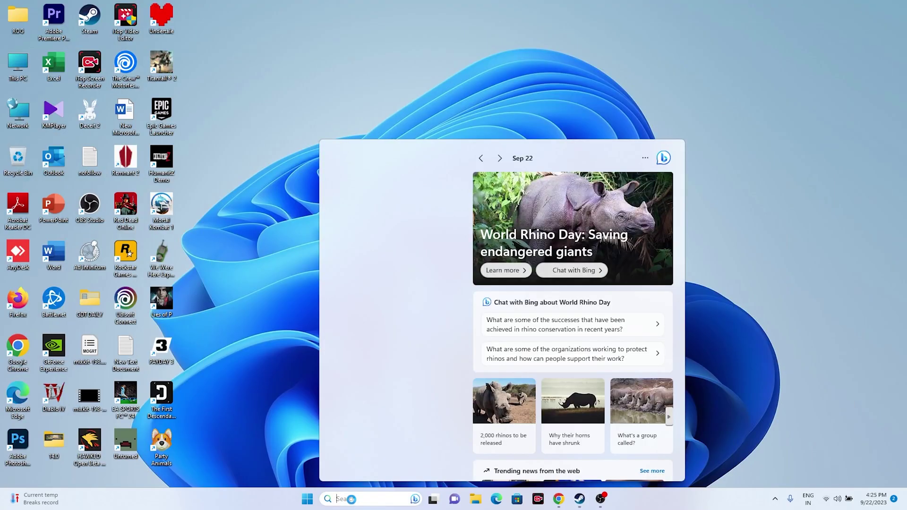
{"action": "left_click", "coordinate": [385, 271]}
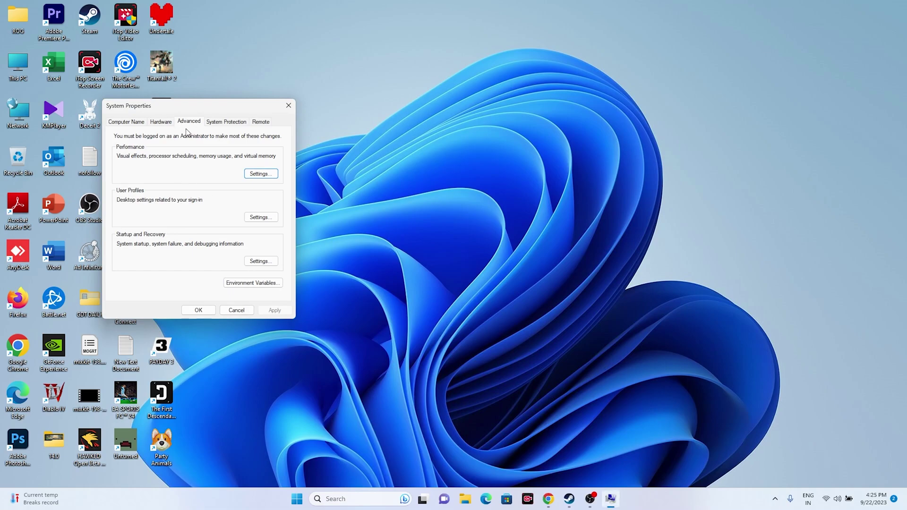
{"action": "left_click", "coordinate": [263, 174]}
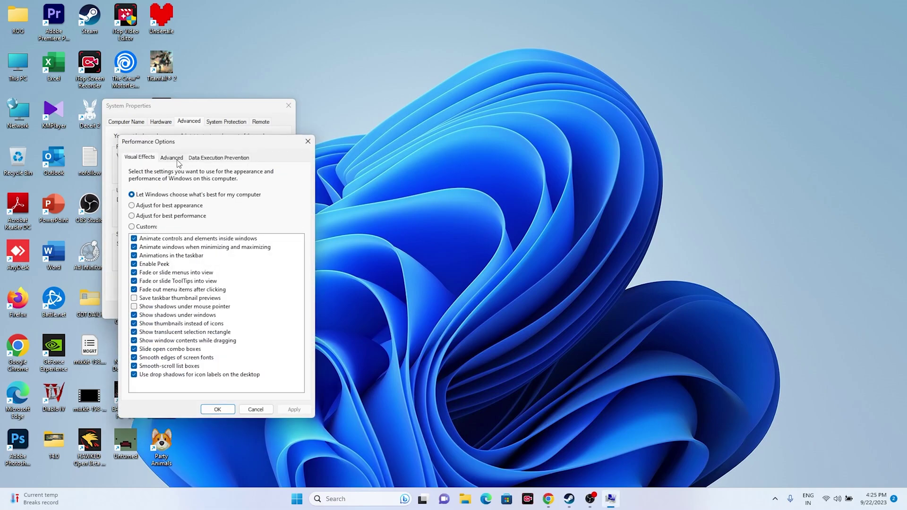
{"action": "left_click", "coordinate": [172, 158]}
{"action": "left_click", "coordinate": [278, 279]}
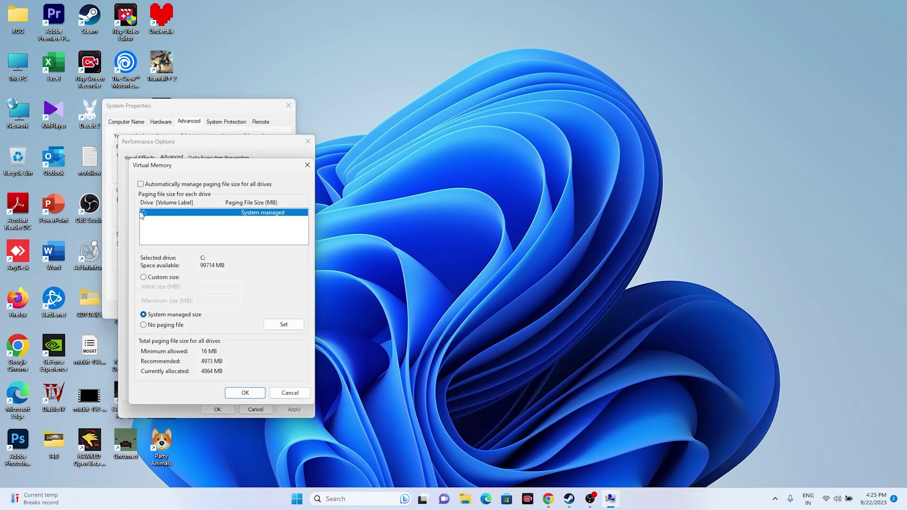
{"action": "left_click", "coordinate": [144, 278]}
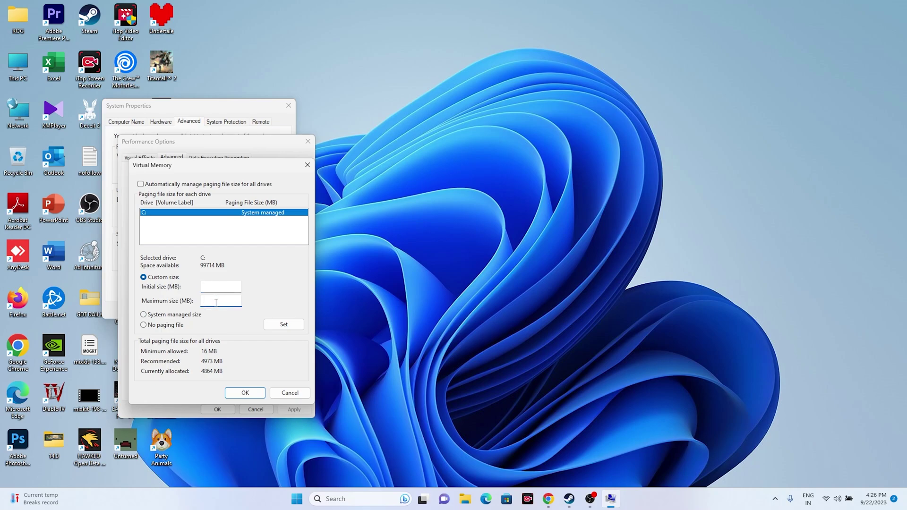
Step: Switch to Calculator and calculate 32 × 1024
{"action": "left_click", "coordinate": [334, 499]}
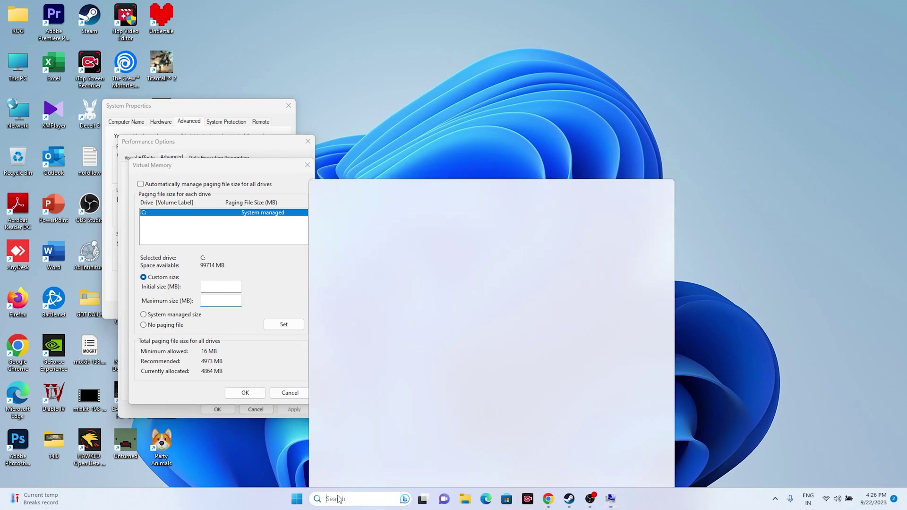
{"action": "left_click", "coordinate": [355, 244]}
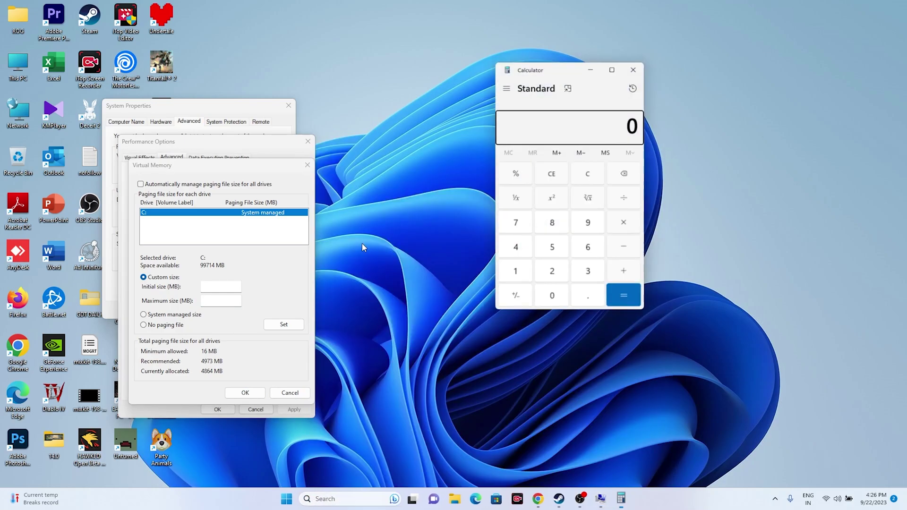
{"action": "left_click", "coordinate": [587, 283]}
{"action": "left_click", "coordinate": [559, 281]}
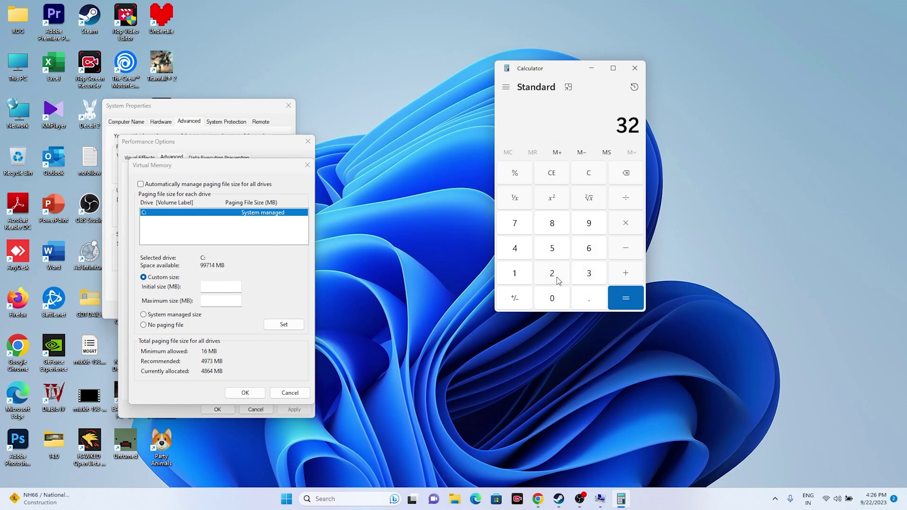
{"action": "left_click", "coordinate": [622, 227]}
{"action": "left_click", "coordinate": [528, 277]}
{"action": "left_click", "coordinate": [547, 296]}
{"action": "left_click", "coordinate": [548, 274]}
{"action": "left_click", "coordinate": [524, 256]}
{"action": "left_click", "coordinate": [611, 300]}
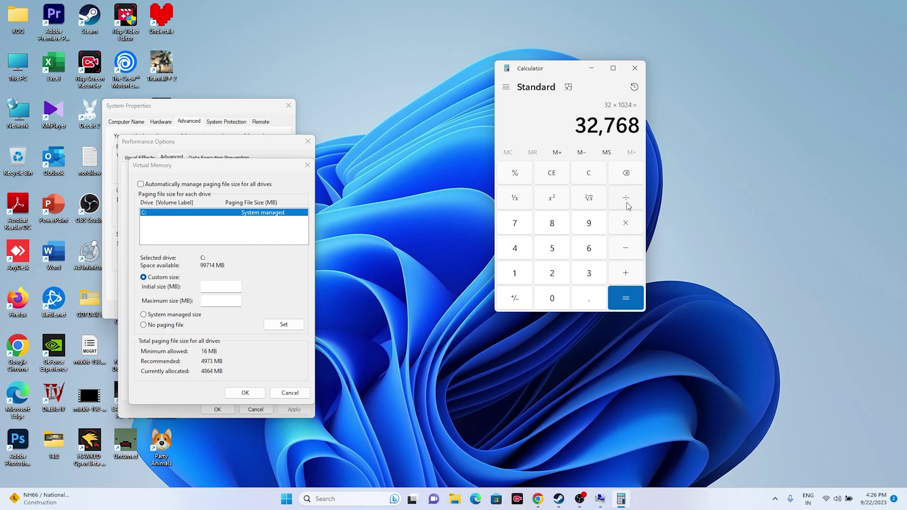
Step: Multiply the calculated result by 1.5
{"action": "left_click", "coordinate": [629, 227]}
{"action": "left_click", "coordinate": [524, 275]}
{"action": "left_click", "coordinate": [585, 291]}
{"action": "left_click", "coordinate": [566, 249]}
{"action": "left_click", "coordinate": [618, 296]}
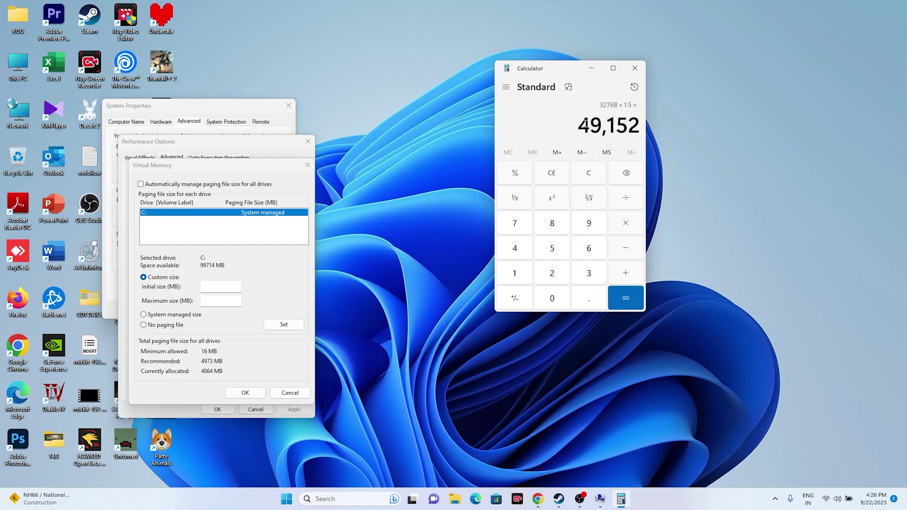
Step: Copy the calculated result into the custom paging file's initial size, setting it to 49,152 MB
{"action": "left_click_drag", "start_coordinate": [586, 124], "coordinate": [639, 123]}
{"action": "left_click_drag", "start_coordinate": [579, 124], "coordinate": [641, 124]}
{"action": "right_click", "coordinate": [636, 127]}
{"action": "left_click", "coordinate": [657, 137]}
{"action": "right_click", "coordinate": [207, 287]}
{"action": "left_click", "coordinate": [230, 331]}
Step: Clear the calculator, calculate 32 × 1024 again, and multiply the result by 3
{"action": "left_click", "coordinate": [218, 302]}
{"action": "left_click", "coordinate": [554, 182]}
{"action": "left_click", "coordinate": [587, 274]}
{"action": "left_click", "coordinate": [563, 276]}
{"action": "left_click", "coordinate": [627, 232]}
{"action": "left_click", "coordinate": [528, 275]}
{"action": "left_click", "coordinate": [544, 297]}
{"action": "left_click", "coordinate": [552, 274]}
{"action": "left_click", "coordinate": [520, 251]}
{"action": "left_click", "coordinate": [620, 298]}
{"action": "left_click", "coordinate": [624, 230]}
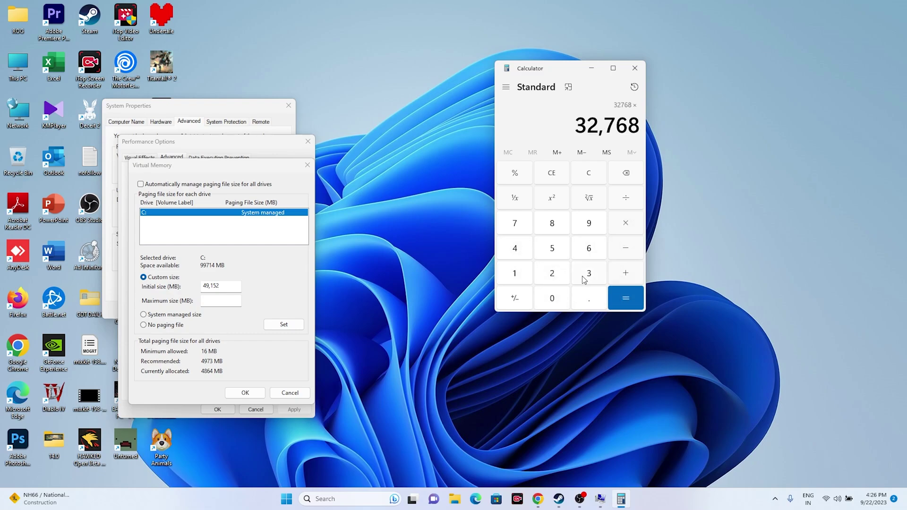
{"action": "left_click", "coordinate": [586, 276]}
{"action": "left_click", "coordinate": [624, 297]}
Step: Copy the new result into the custom paging file's maximum size, setting it to 98,304 MB
{"action": "left_click_drag", "start_coordinate": [577, 126], "coordinate": [633, 126]}
{"action": "right_click", "coordinate": [633, 126]}
{"action": "left_click", "coordinate": [655, 135]}
{"action": "right_click", "coordinate": [209, 300]}
{"action": "left_click", "coordinate": [233, 341]}
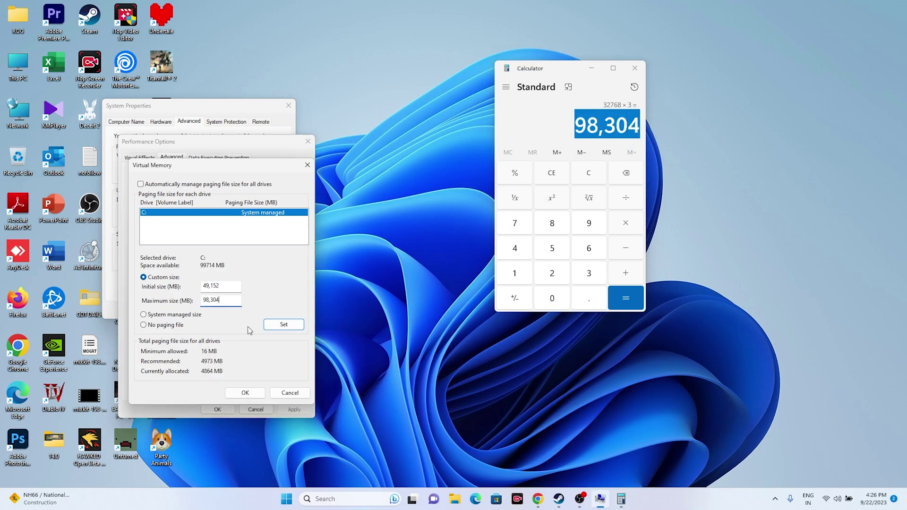
Step: Confirm the Virtual Memory, Performance Options and System Properties dialogs, and close Calculator
{"action": "left_click", "coordinate": [244, 393]}
{"action": "left_click", "coordinate": [215, 409]}
{"action": "left_click", "coordinate": [198, 310]}
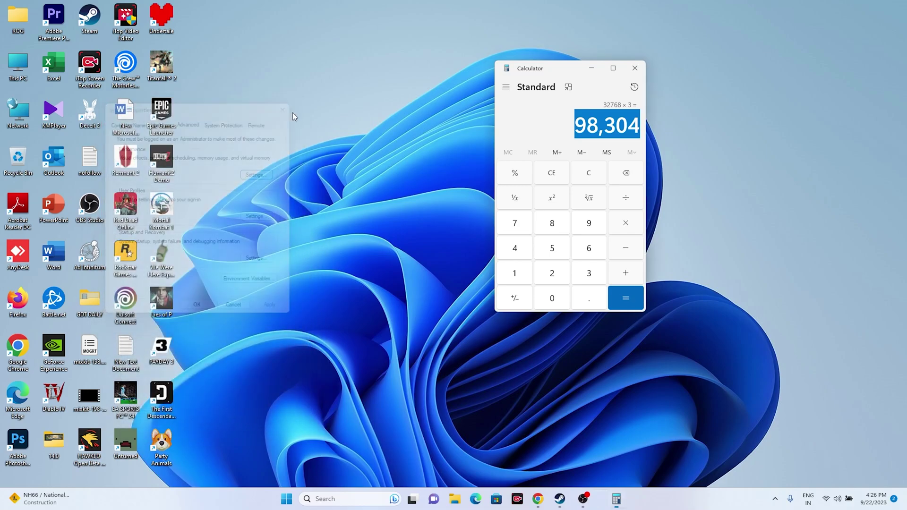
{"action": "left_click", "coordinate": [635, 71]}
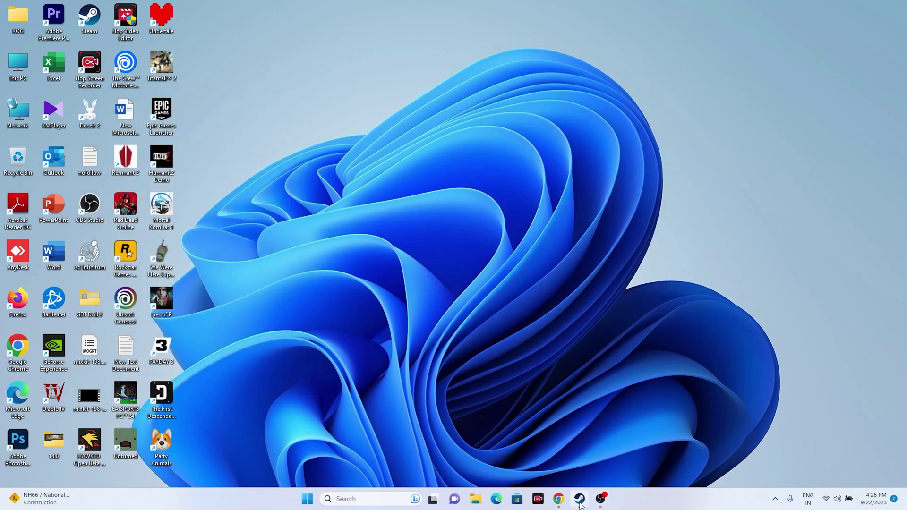
{"action": "left_click", "coordinate": [580, 499]}
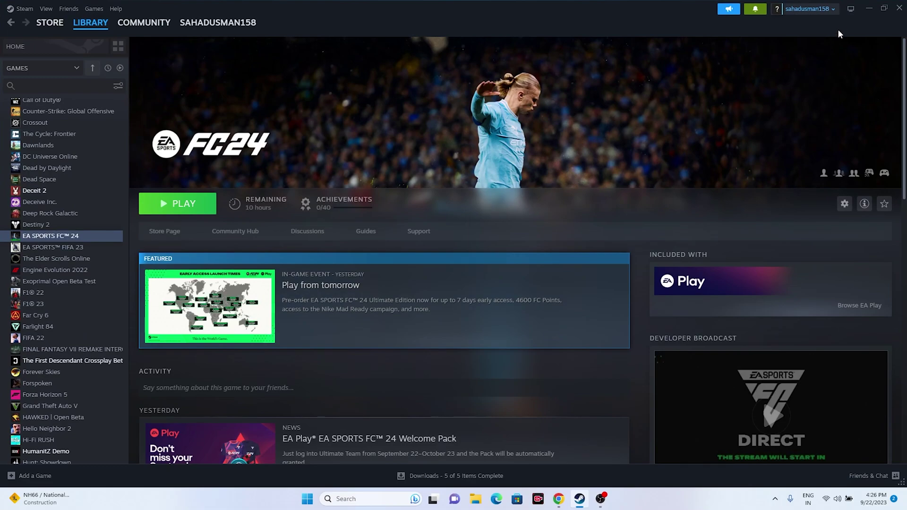
{"action": "left_click", "coordinate": [868, 9]}
Step: Open Windows Update in Settings, examine the update status, and close Settings
{"action": "left_click", "coordinate": [346, 499]}
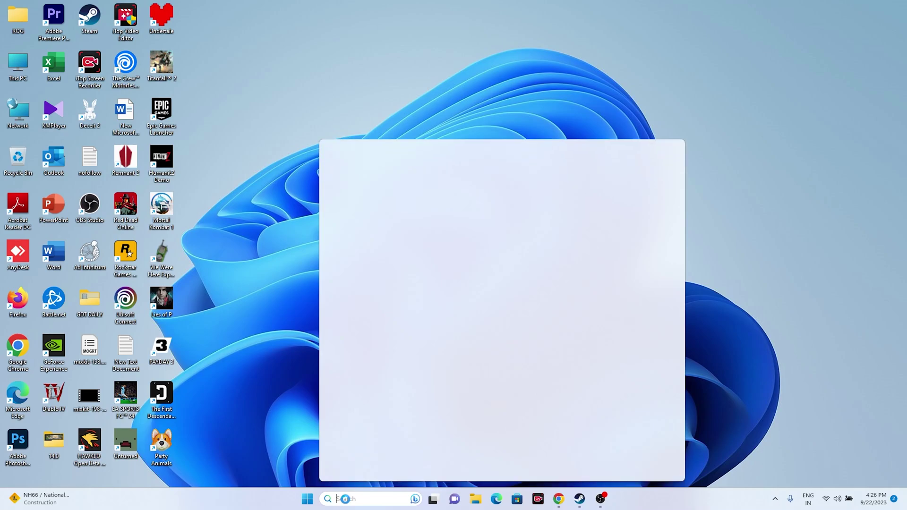
{"action": "left_click", "coordinate": [371, 416]}
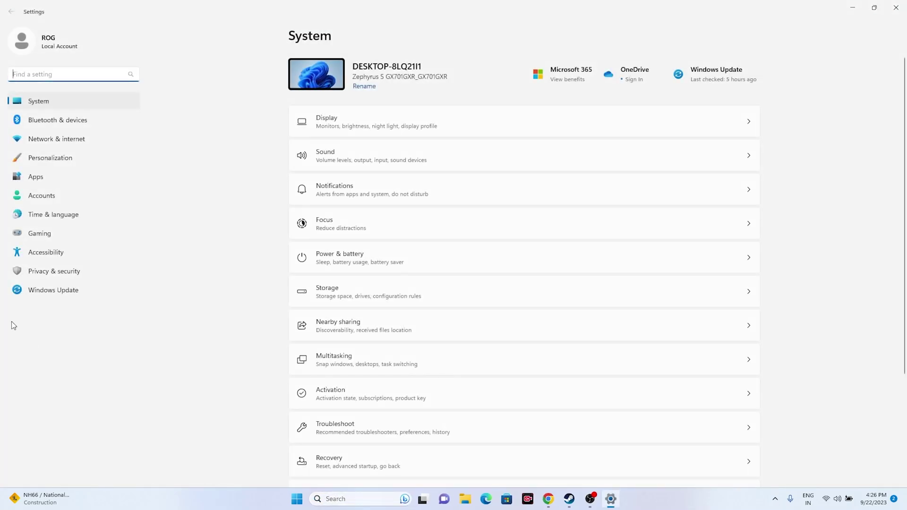
{"action": "left_click", "coordinate": [30, 294]}
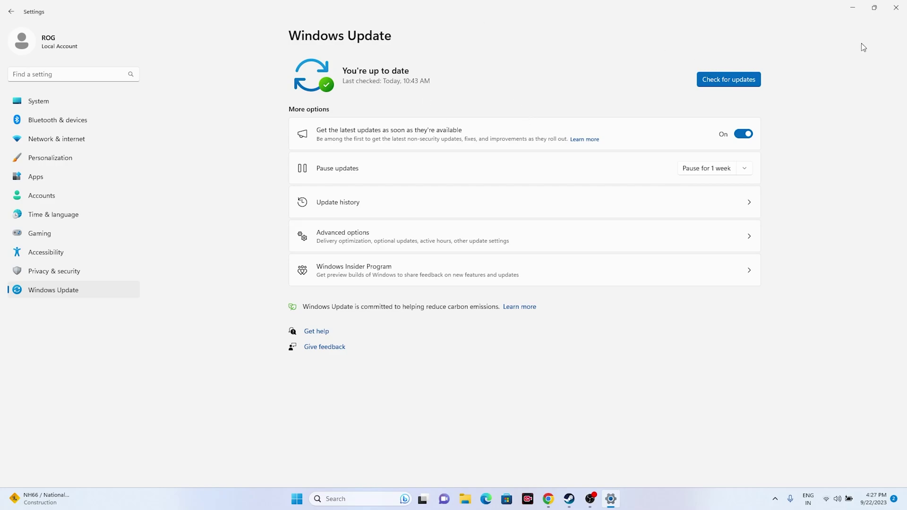
{"action": "left_click", "coordinate": [896, 8]}
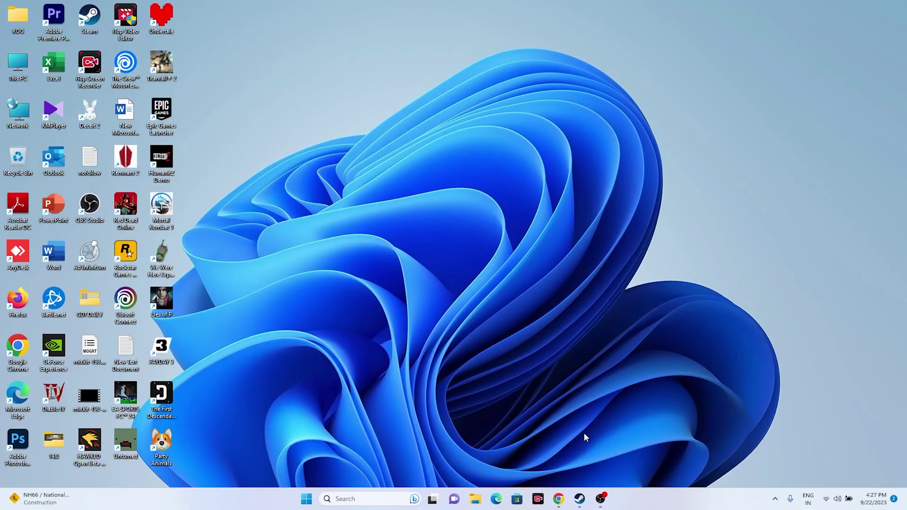
{"action": "left_click", "coordinate": [578, 502]}
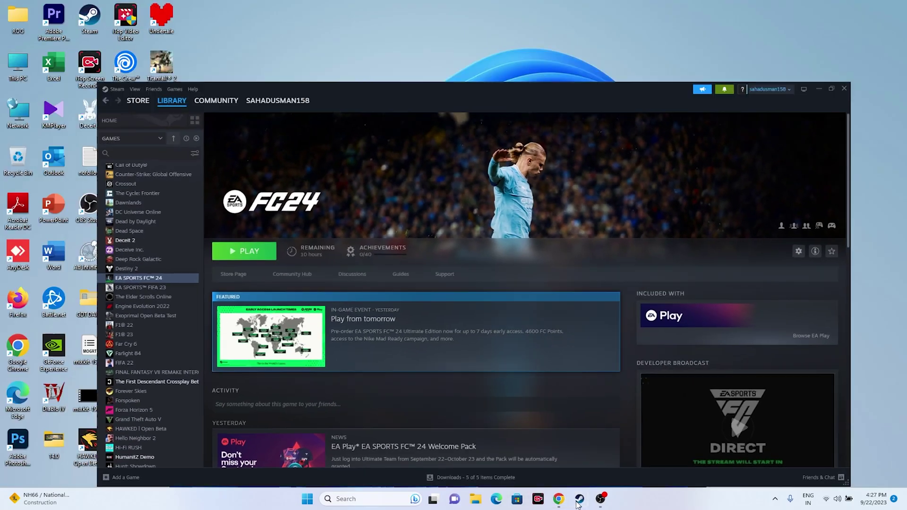
{"action": "left_click", "coordinate": [579, 501]}
Step: Switch to Chrome and bring up the NVIDIA GeForce Drivers page
{"action": "left_click", "coordinate": [558, 500]}
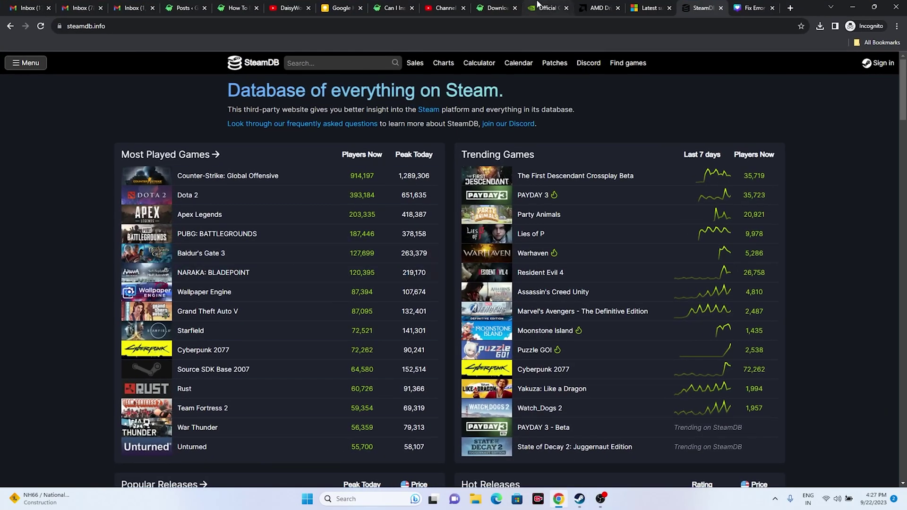
{"action": "left_click", "coordinate": [543, 4]}
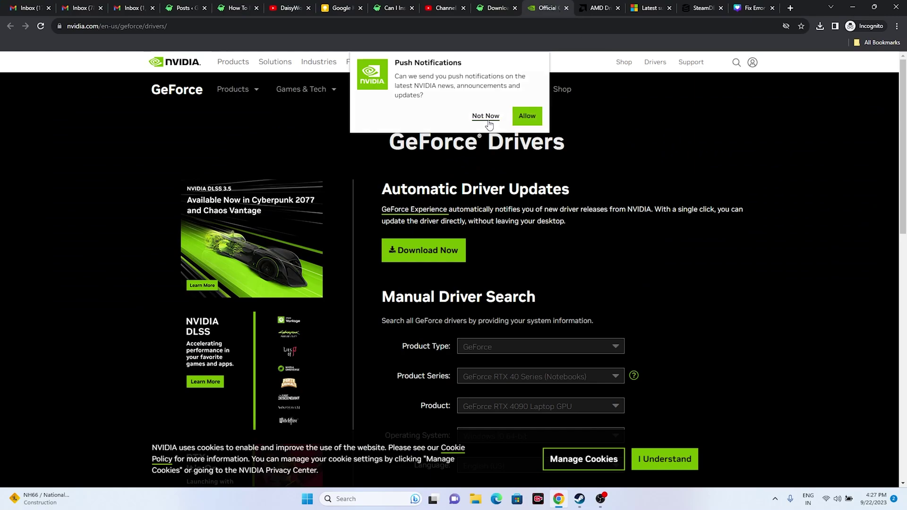
Step: Set the operating system to Windows 11 and search GeForce drivers for the RTX 4090 Laptop GPU
{"action": "scroll", "coordinate": [792, 140], "scroll_direction": "down", "scroll_amount": 2}
{"action": "scroll", "coordinate": [795, 135], "scroll_direction": "up", "scroll_amount": 2}
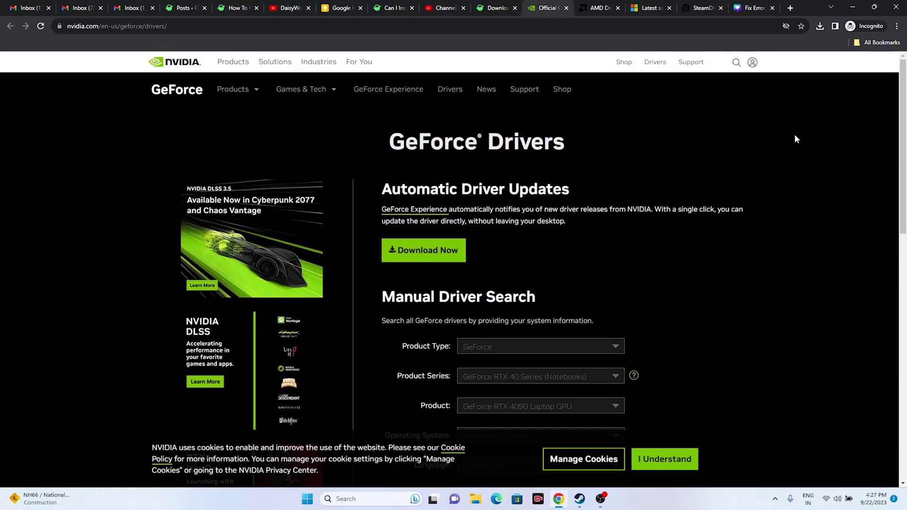
{"action": "left_click", "coordinate": [598, 7]}
{"action": "left_click", "coordinate": [549, 8]}
{"action": "scroll", "coordinate": [814, 141], "scroll_direction": "down", "scroll_amount": 4}
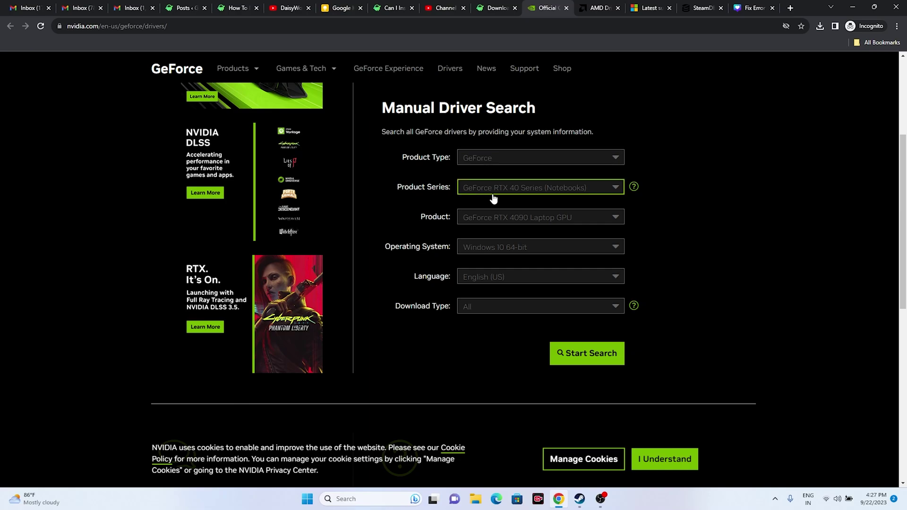
{"action": "left_click", "coordinate": [494, 248]}
{"action": "left_click", "coordinate": [491, 275]}
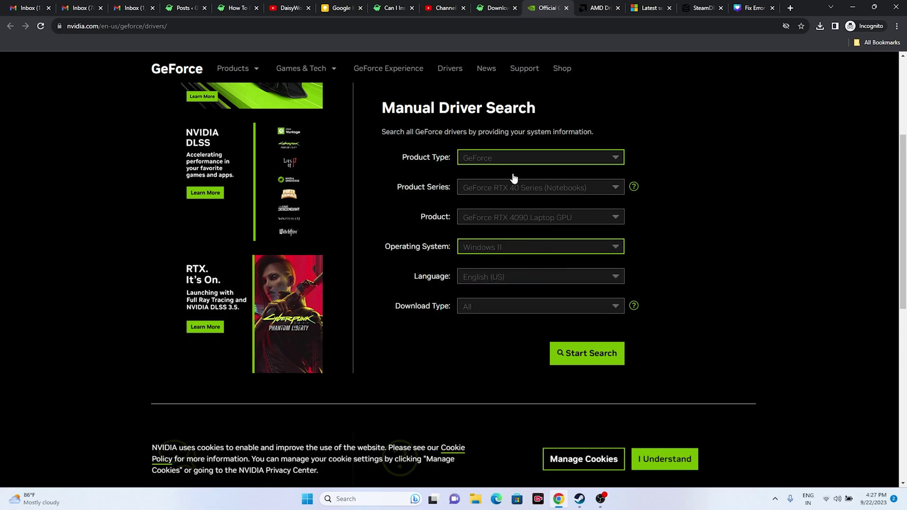
{"action": "scroll", "coordinate": [738, 198], "scroll_direction": "down", "scroll_amount": 4}
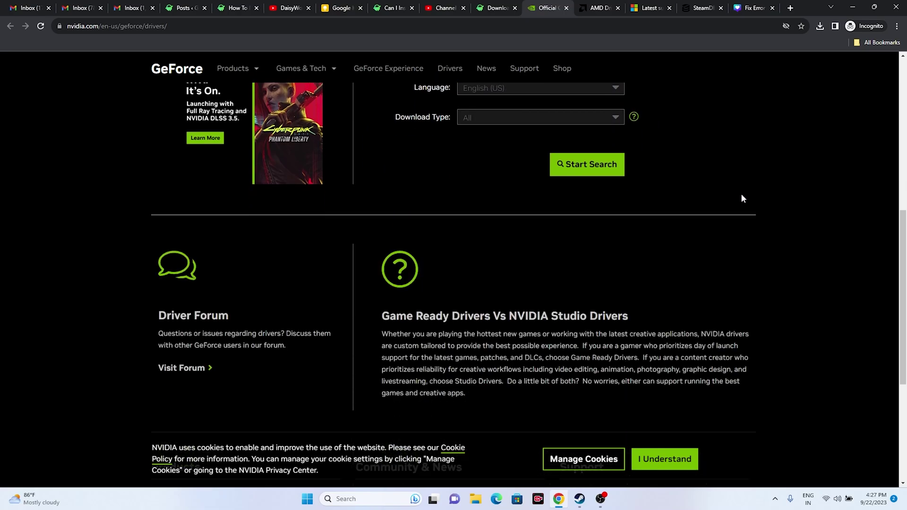
{"action": "left_click", "coordinate": [613, 166]}
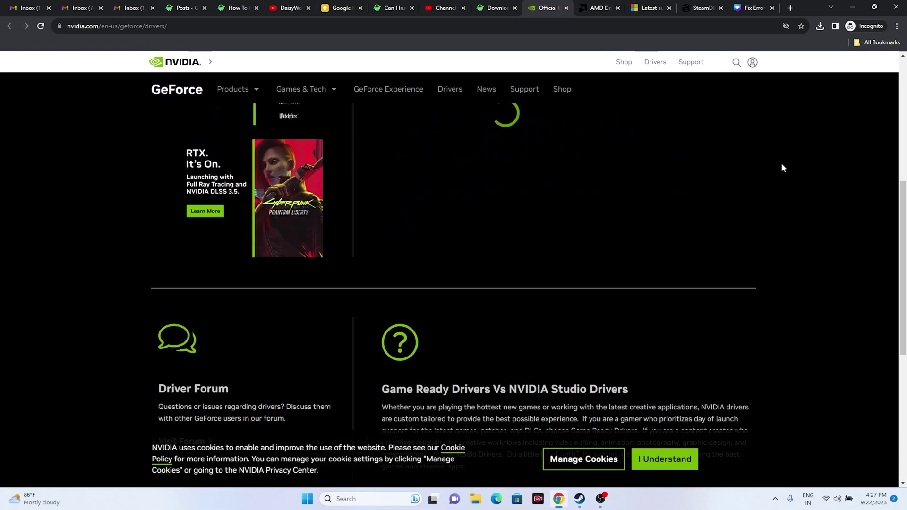
Step: Change the product series to the one containing the NVIDIA GeForce RTX 4090 and run the driver search again
{"action": "scroll", "coordinate": [781, 167], "scroll_direction": "up", "scroll_amount": 7}
{"action": "scroll", "coordinate": [744, 171], "scroll_direction": "down", "scroll_amount": 2}
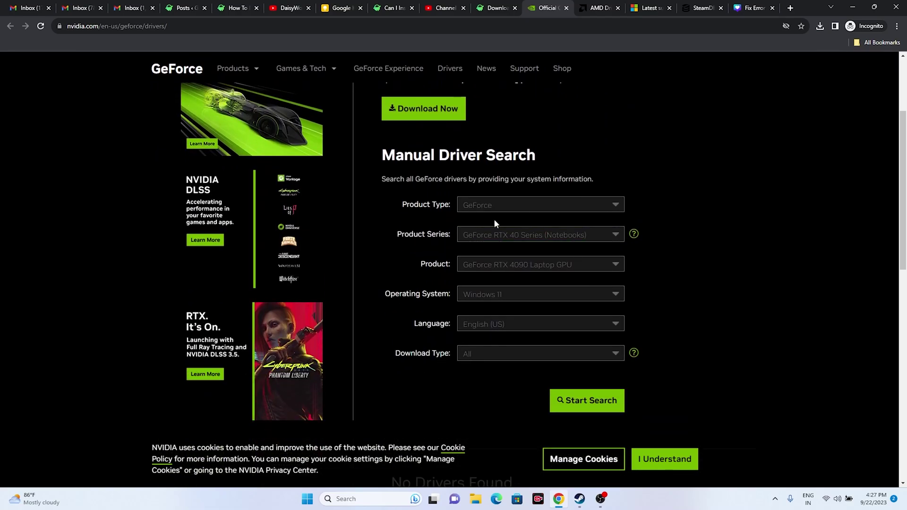
{"action": "left_click", "coordinate": [506, 235]}
{"action": "left_click", "coordinate": [506, 263]}
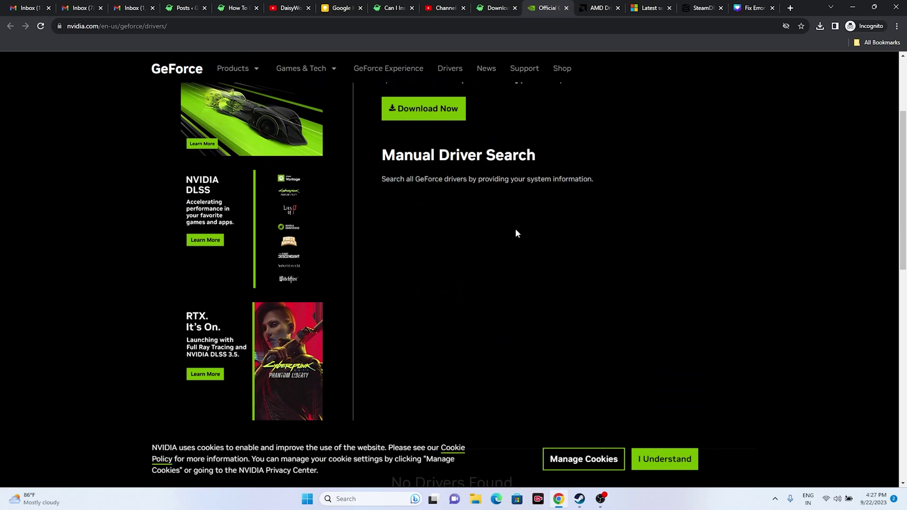
{"action": "scroll", "coordinate": [763, 175], "scroll_direction": "down", "scroll_amount": 3}
{"action": "scroll", "coordinate": [761, 171], "scroll_direction": "down", "scroll_amount": 1}
{"action": "left_click", "coordinate": [590, 222]}
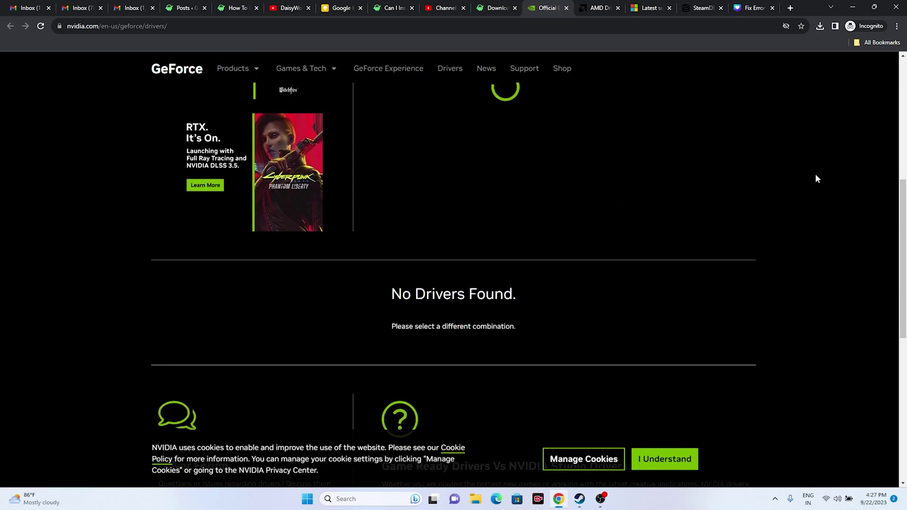
Step: Set the operating system to Windows 11 for the NVIDIA GeForce RTX 4090 and repeat the driver search
{"action": "scroll", "coordinate": [817, 179], "scroll_direction": "up", "scroll_amount": 2}
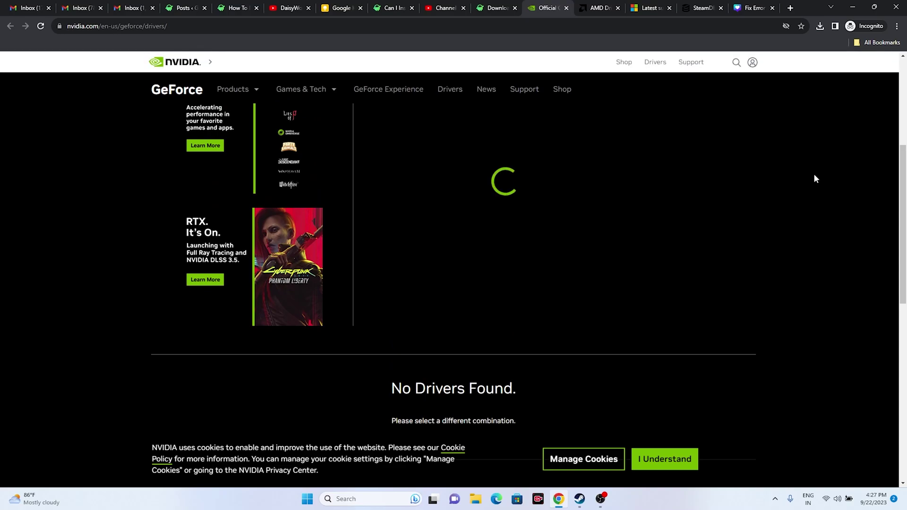
{"action": "scroll", "coordinate": [813, 178], "scroll_direction": "down", "scroll_amount": 1}
{"action": "scroll", "coordinate": [813, 178], "scroll_direction": "up", "scroll_amount": 1}
{"action": "left_click", "coordinate": [532, 157]}
{"action": "left_click", "coordinate": [530, 180]}
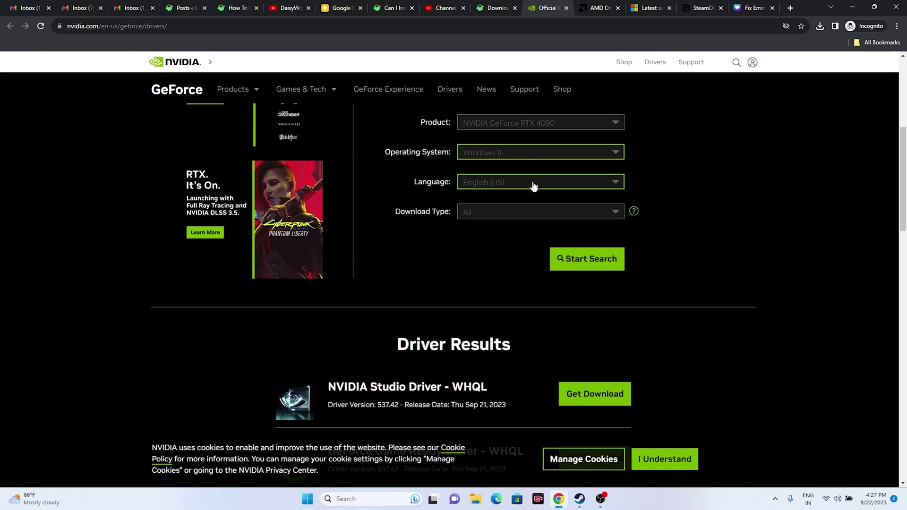
{"action": "left_click", "coordinate": [570, 259]}
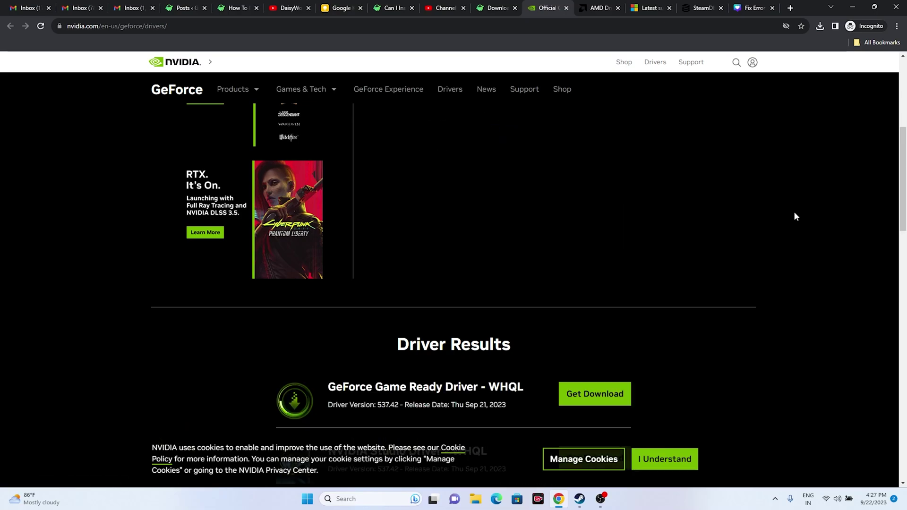
Step: Examine the version number and release date of the newest GeForce Game Ready Driver in the results
{"action": "scroll", "coordinate": [470, 313], "scroll_direction": "down", "scroll_amount": 3}
{"action": "left_click_drag", "start_coordinate": [378, 263], "coordinate": [403, 262]}
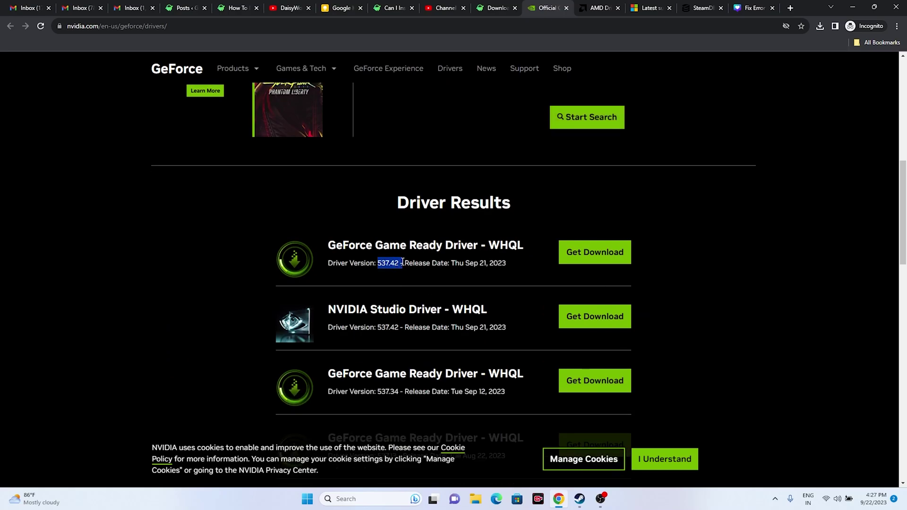
{"action": "left_click_drag", "start_coordinate": [465, 261], "coordinate": [487, 261]}
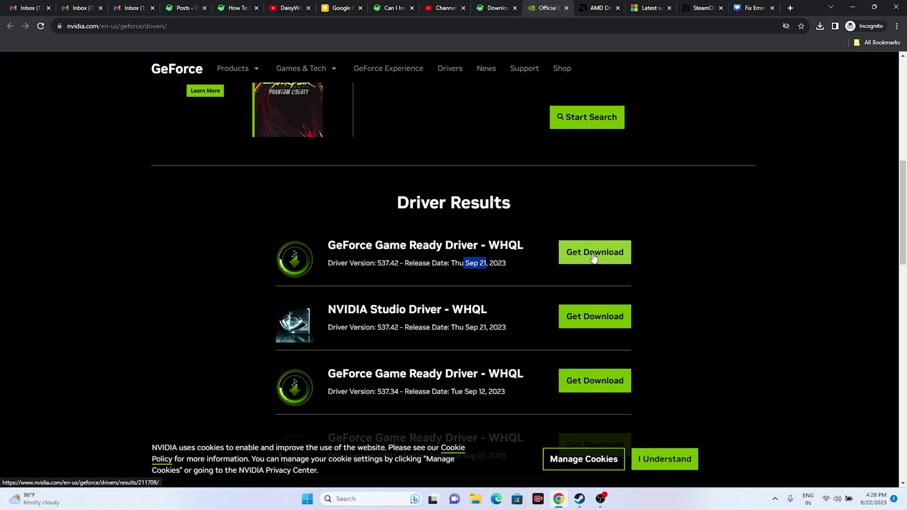
Step: On the AMD drivers page, select Graphics, AMD Radeon RX 7000S Series and the RX 7600S, and submit the product selection
{"action": "left_click", "coordinate": [599, 8]}
{"action": "scroll", "coordinate": [315, 185], "scroll_direction": "down", "scroll_amount": 5}
{"action": "scroll", "coordinate": [315, 185], "scroll_direction": "down", "scroll_amount": 1}
{"action": "left_click", "coordinate": [206, 222]}
{"action": "left_click", "coordinate": [332, 231]}
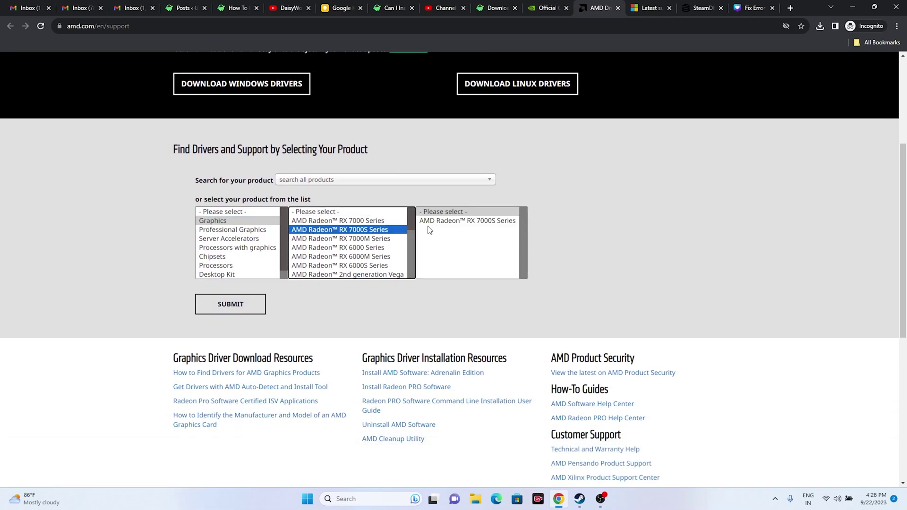
{"action": "left_click", "coordinate": [427, 222]}
{"action": "left_click", "coordinate": [540, 230]}
{"action": "left_click", "coordinate": [240, 310]}
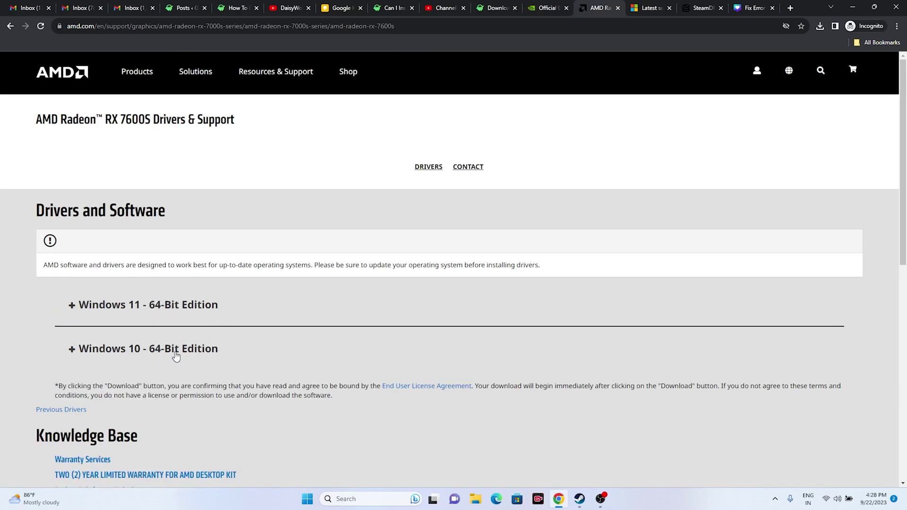
Step: Bring up the Microsoft Visual C++ Redistributable page and examine the X64 and X86 download links
{"action": "left_click", "coordinate": [651, 7]}
{"action": "left_click_drag", "start_coordinate": [437, 180], "coordinate": [247, 144]}
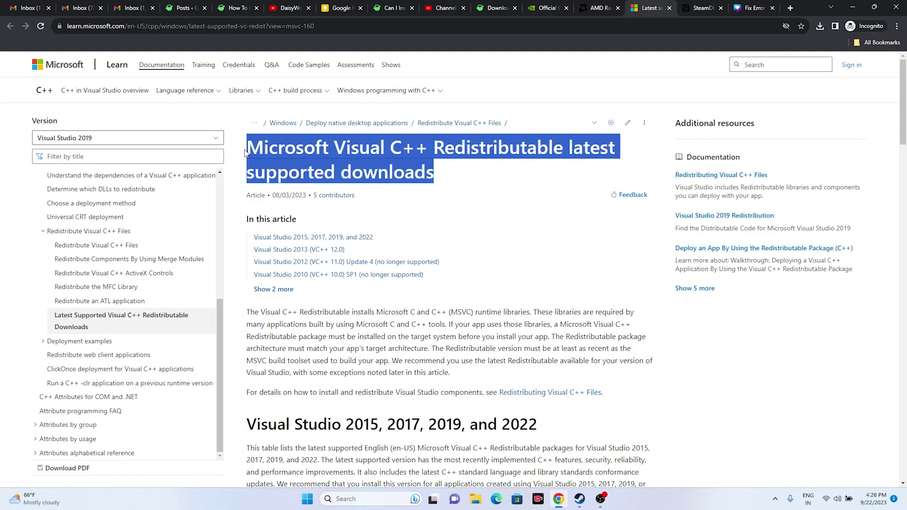
{"action": "left_click", "coordinate": [480, 172]}
{"action": "scroll", "coordinate": [468, 173], "scroll_direction": "down", "scroll_amount": 9}
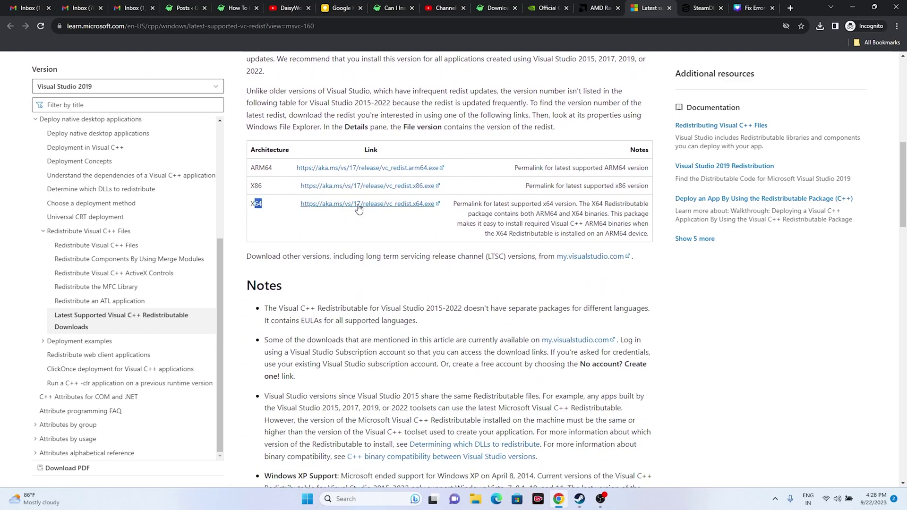
{"action": "left_click", "coordinate": [277, 192]}
{"action": "left_click_drag", "start_coordinate": [250, 186], "coordinate": [263, 186]}
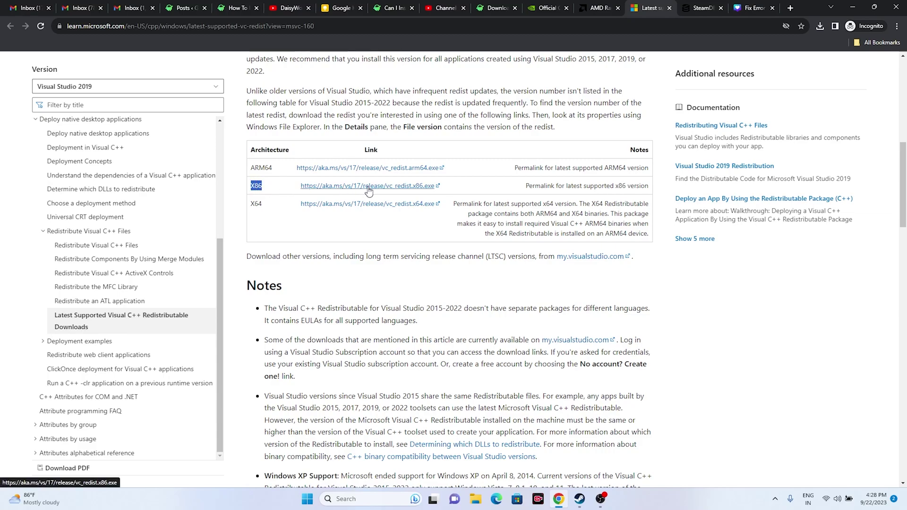
{"action": "left_click", "coordinate": [273, 224]}
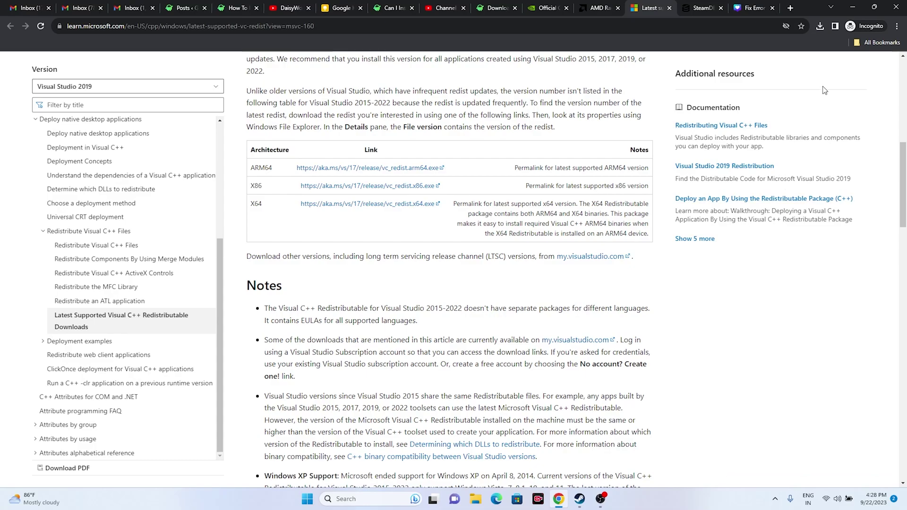
Step: Switch to Steam and examine the management options for EA SPORTS FC 24
{"action": "left_click", "coordinate": [853, 7]}
{"action": "left_click", "coordinate": [580, 499]}
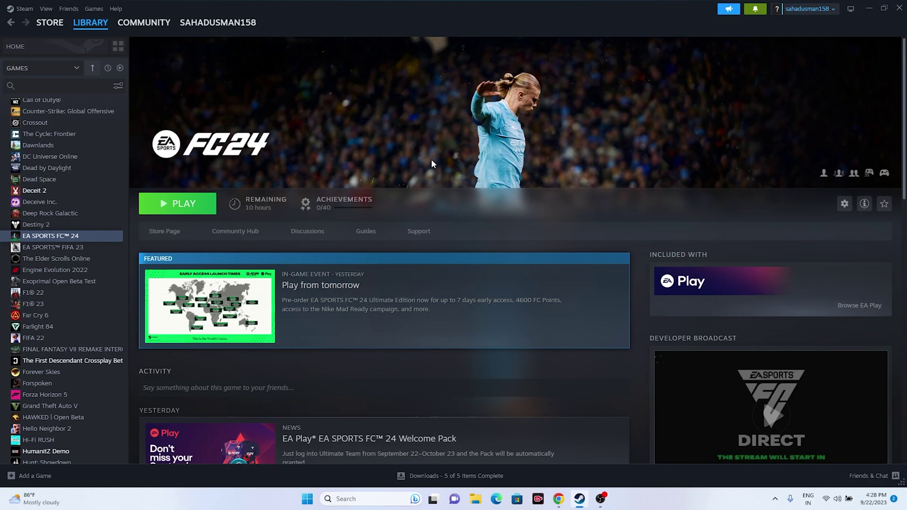
{"action": "right_click", "coordinate": [60, 239]}
{"action": "mouse_move", "coordinate": [89, 291]}
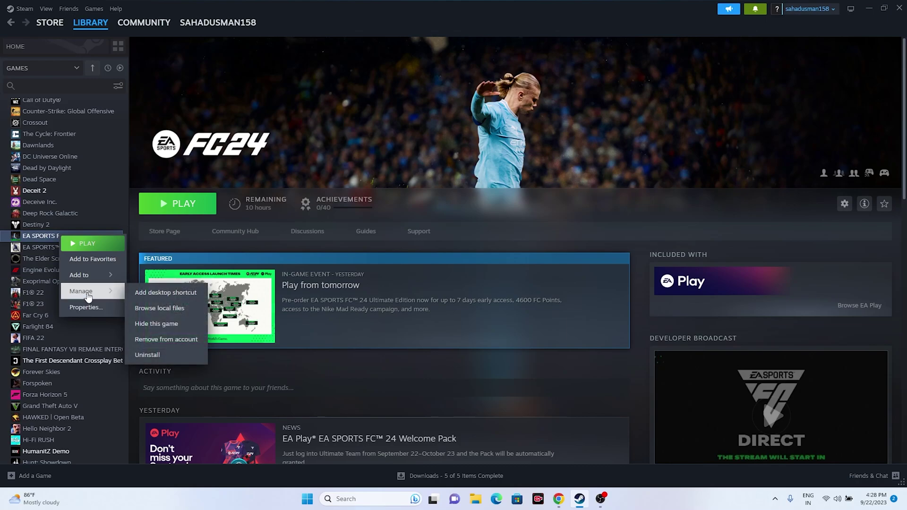
Step: Open This PC in File Explorer, check the free space on Local Disk (C:), and close the window
{"action": "left_click", "coordinate": [476, 500]}
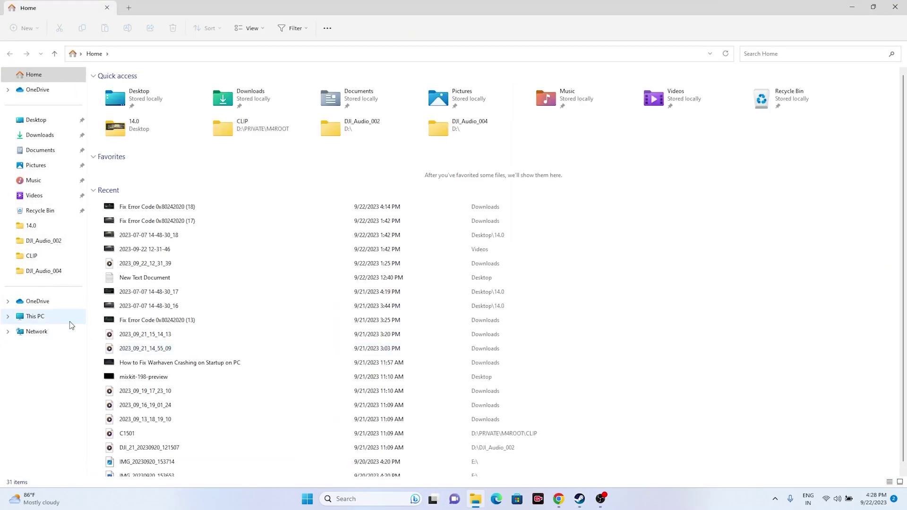
{"action": "left_click", "coordinate": [47, 317]}
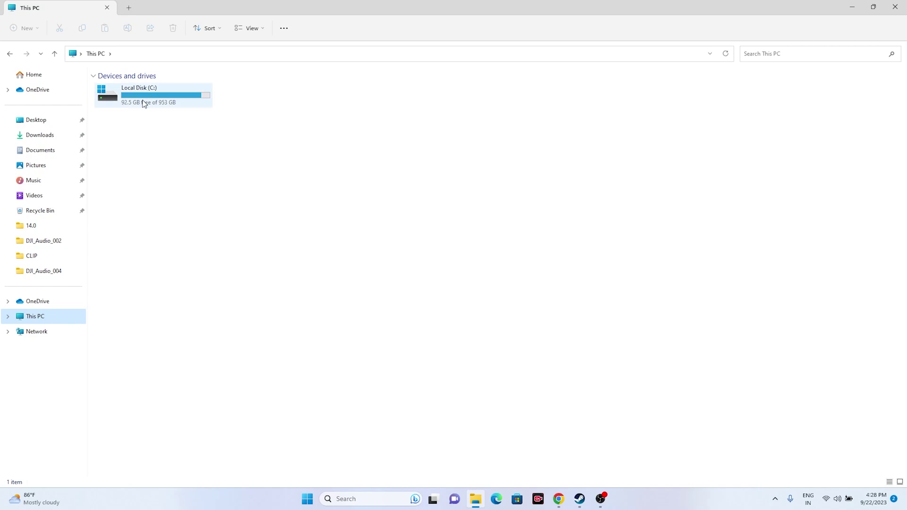
{"action": "mouse_move", "coordinate": [156, 105]}
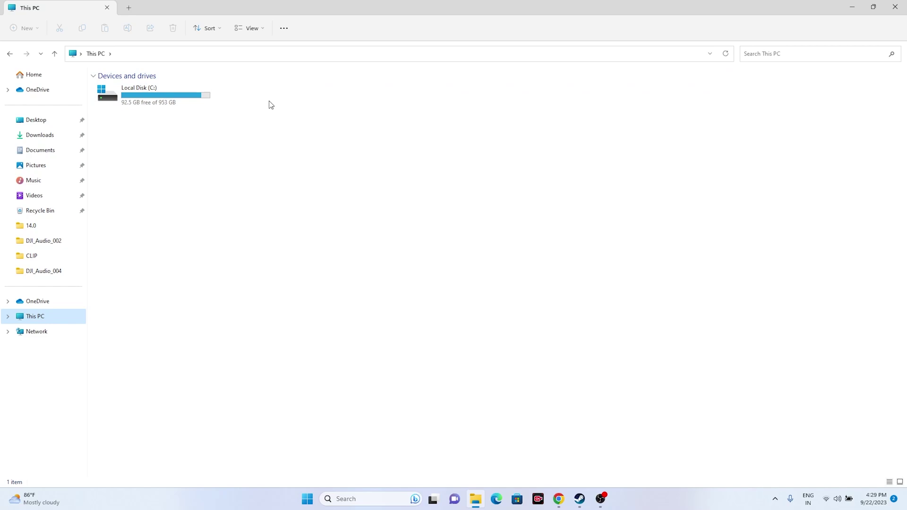
{"action": "left_click", "coordinate": [895, 7]}
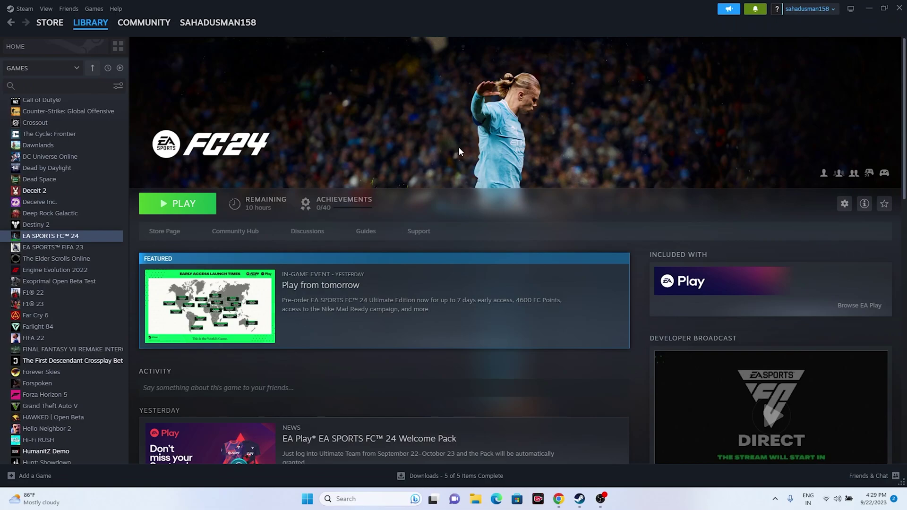
Step: Open the installed files properties of EA SPORTS FC 24 and verify the integrity of its game files
{"action": "right_click", "coordinate": [78, 241]}
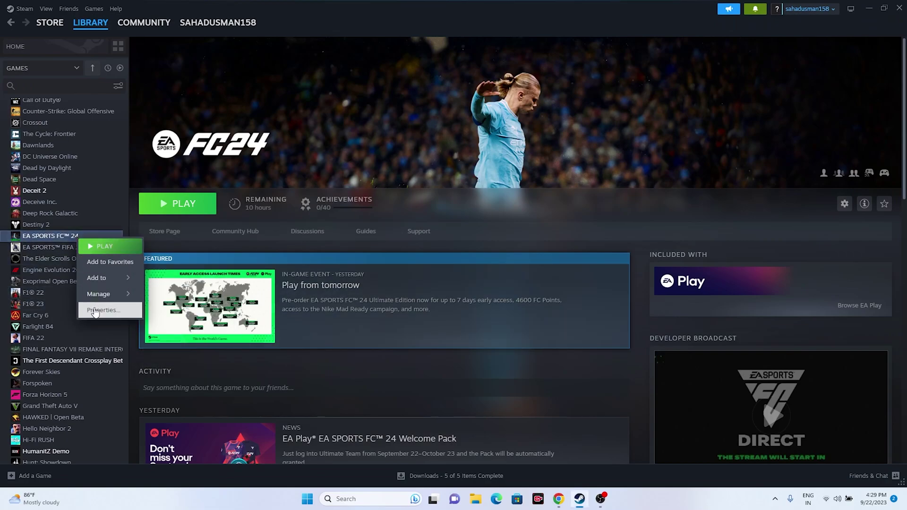
{"action": "left_click", "coordinate": [95, 311]}
{"action": "left_click", "coordinate": [282, 199]}
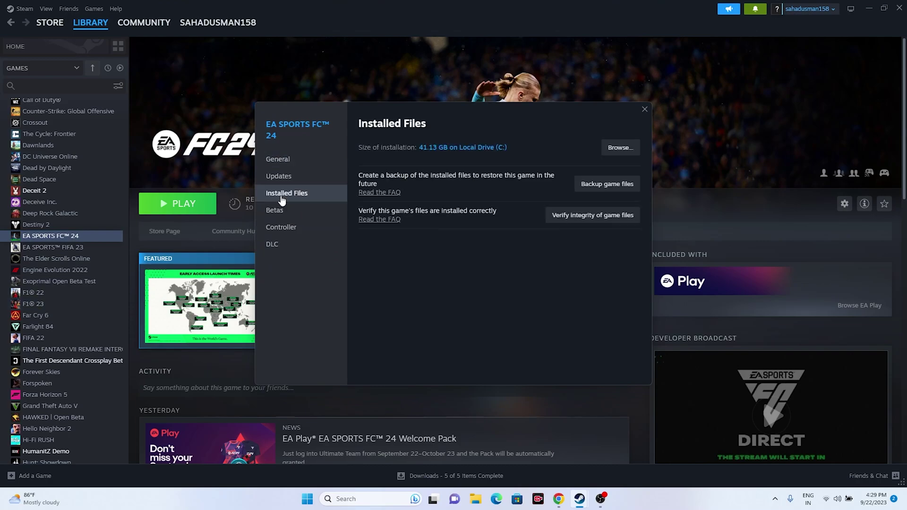
{"action": "left_click", "coordinate": [603, 218]}
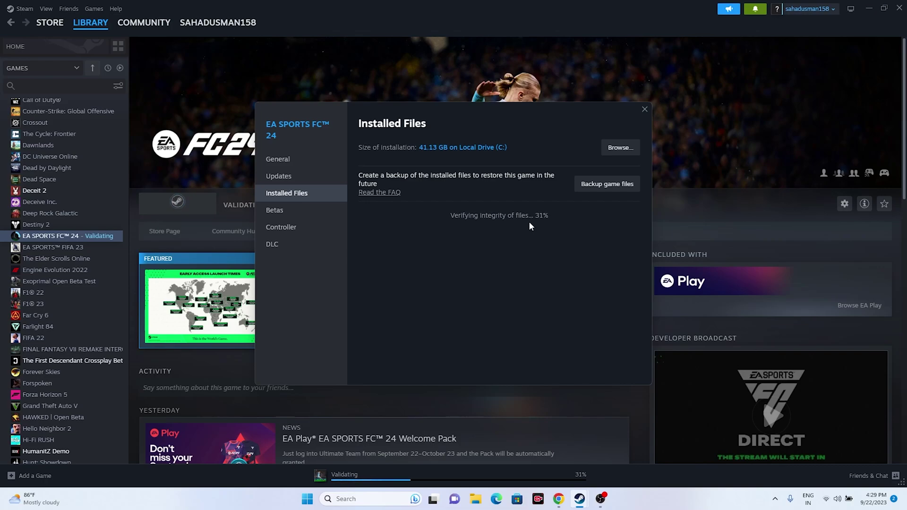
Step: Switch to Chrome, open the Wondershare free-trial e-mail in the second Gmail inbox, and delete it
{"action": "left_click", "coordinate": [558, 499]}
{"action": "scroll", "coordinate": [288, 198], "scroll_direction": "up", "scroll_amount": 10}
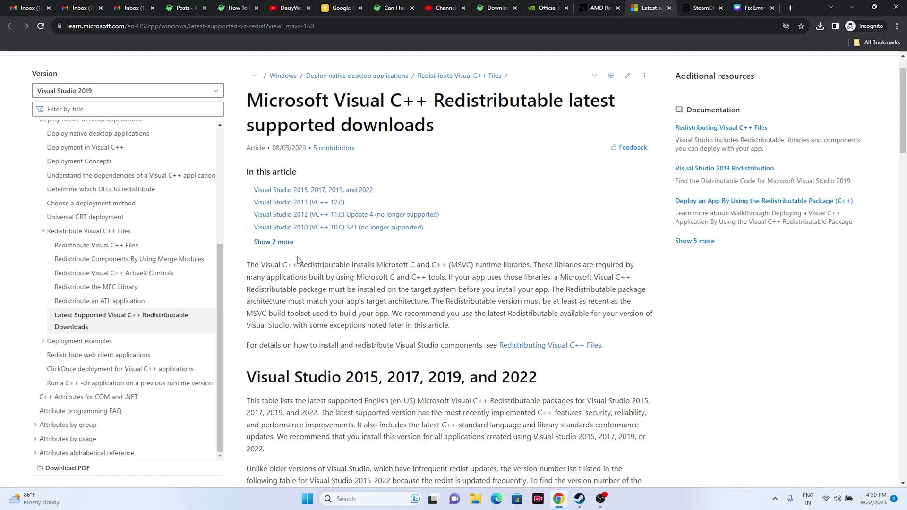
{"action": "left_click", "coordinate": [92, 10]}
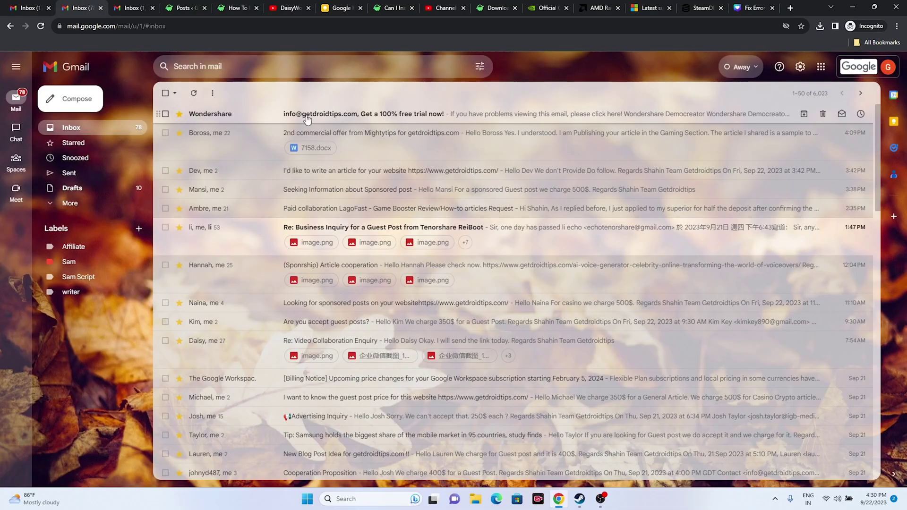
{"action": "left_click", "coordinate": [546, 115]}
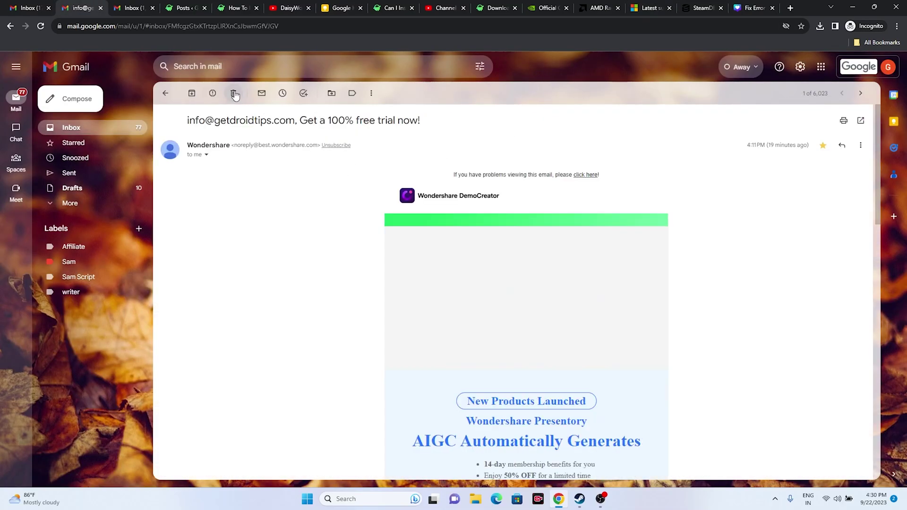
{"action": "left_click", "coordinate": [233, 93]}
Step: Check the other Gmail inboxes, reload the third one, and view the WordPress Posts list
{"action": "left_click", "coordinate": [40, 6]}
{"action": "left_click", "coordinate": [81, 8]}
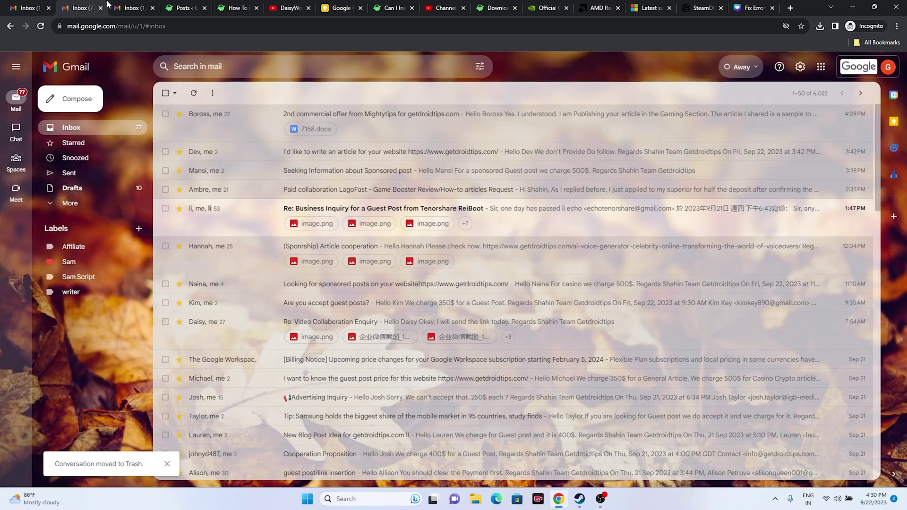
{"action": "left_click", "coordinate": [133, 7]}
{"action": "left_click", "coordinate": [41, 26]}
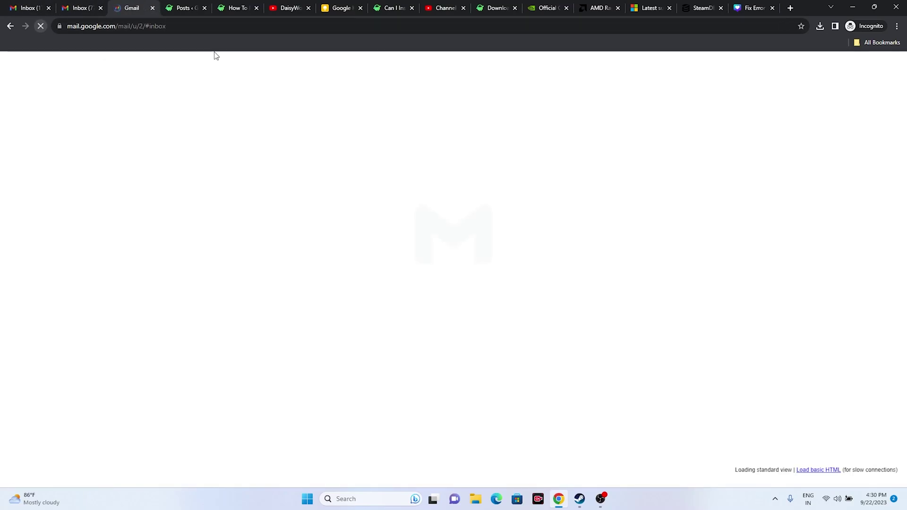
{"action": "left_click", "coordinate": [188, 7]}
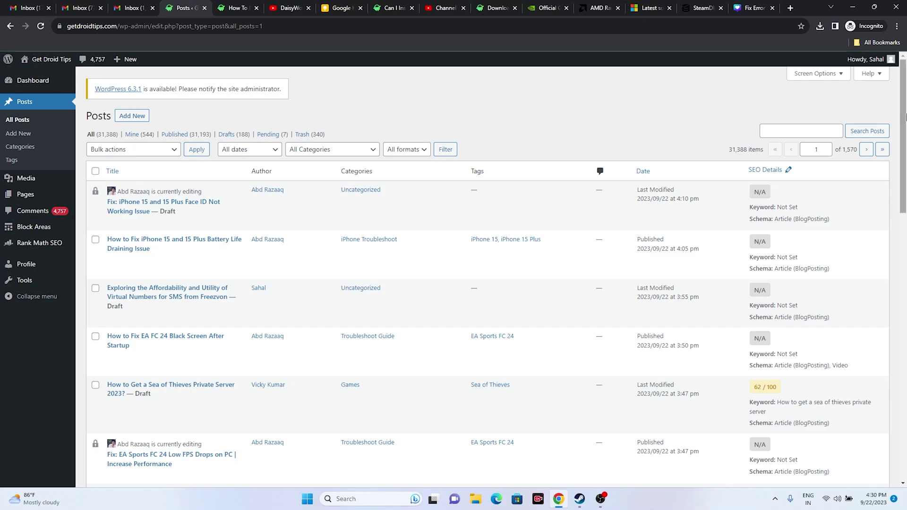
Step: Return to Steam and close the EA SPORTS FC 24 properties
{"action": "left_click", "coordinate": [853, 9]}
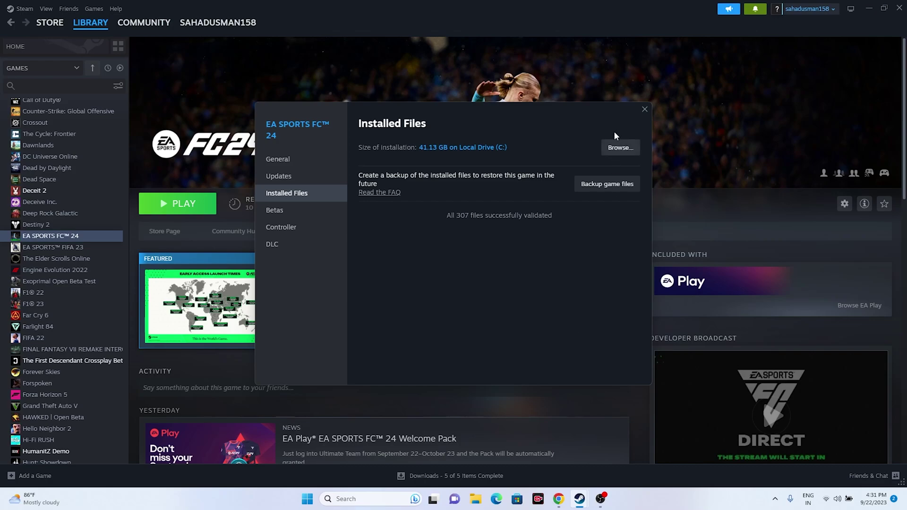
{"action": "left_click", "coordinate": [645, 109]}
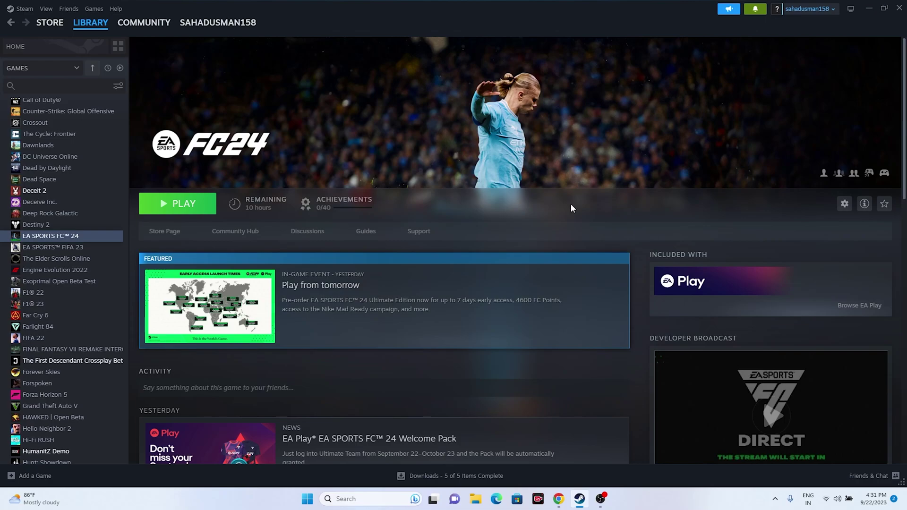